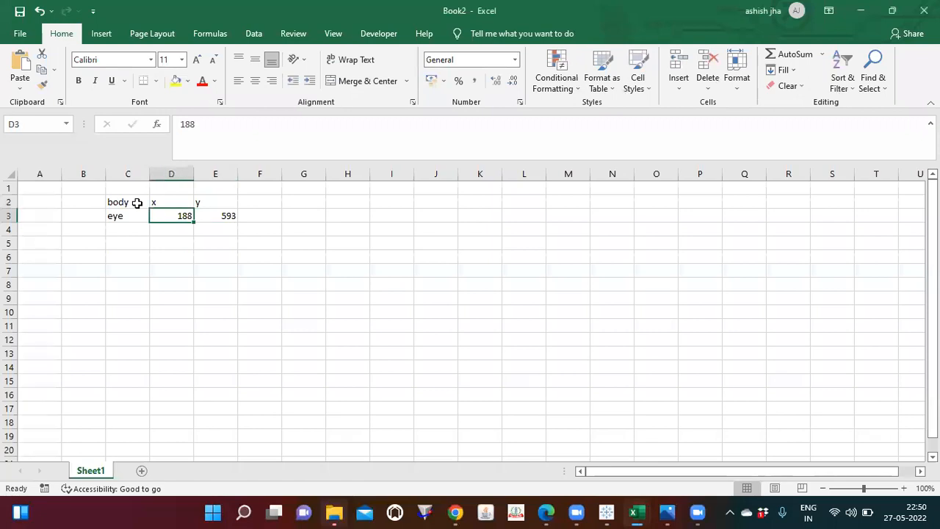
- Add the body parts wrist, finger, foot and shoulder below eye in the body column, C4 to C7
type("wrist")
key("Return")
type("finger")
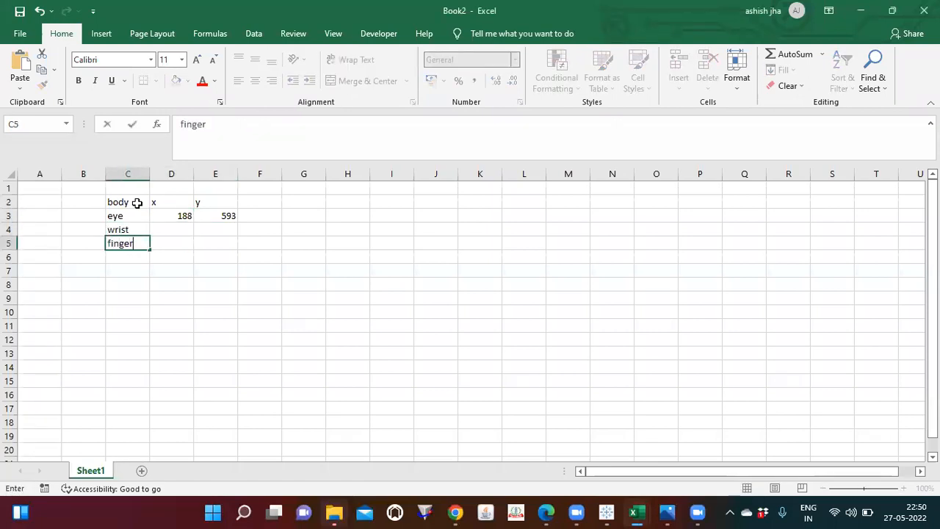
key("Return")
type("foot")
key("Return")
type("shoulder")
key("Return")
key("Up")
key("Up")
key("Up")
key("Up")
key("Right")
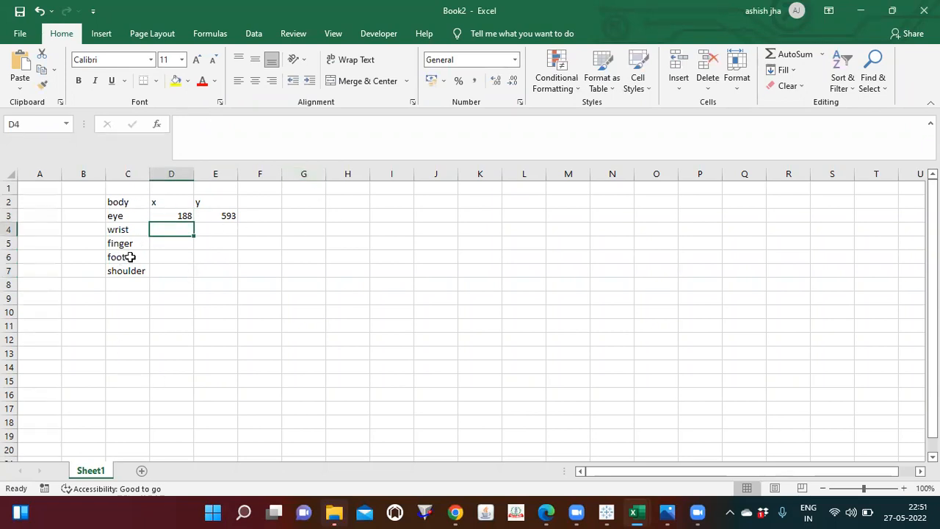
- In Tableau, move the annotation's pointer to the wrist of the body image, and record the wrist coordinates in Excel as x 60, y 338
left_click(598, 512)
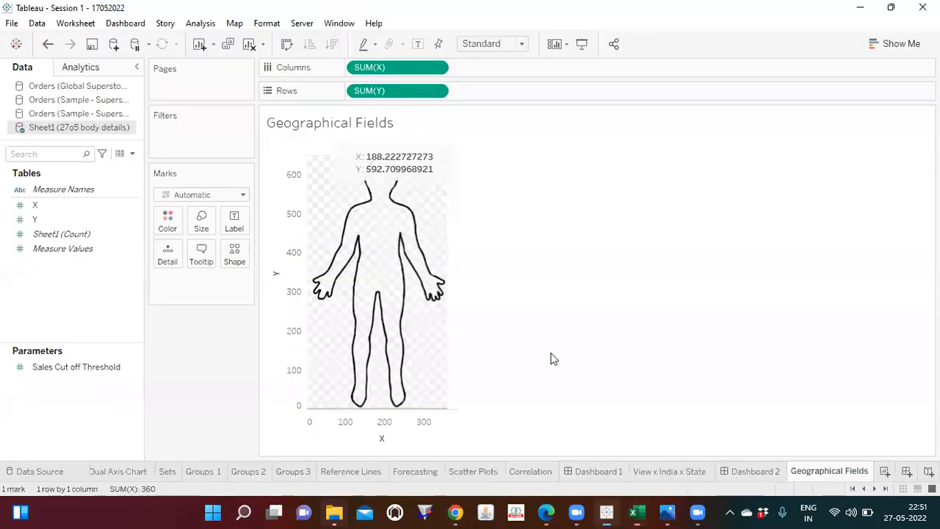
left_click(386, 158)
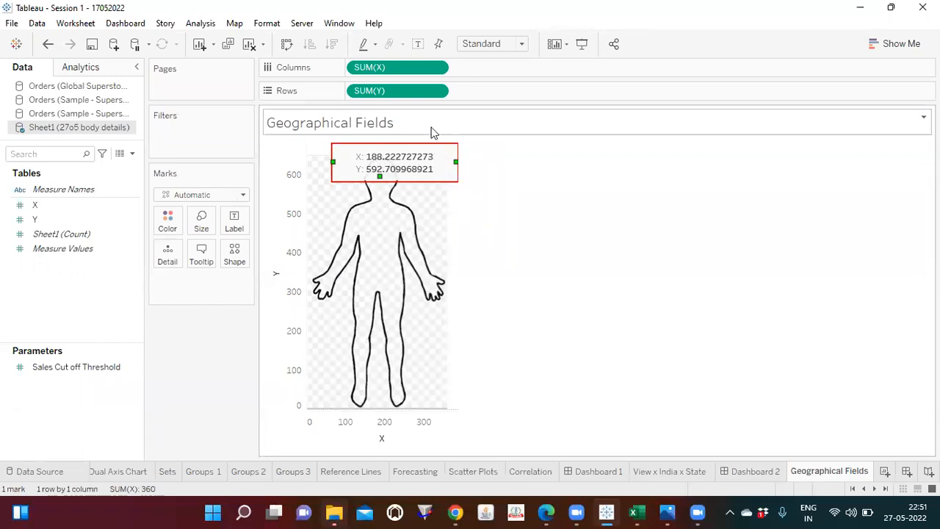
left_click_drag(379, 175, 328, 277)
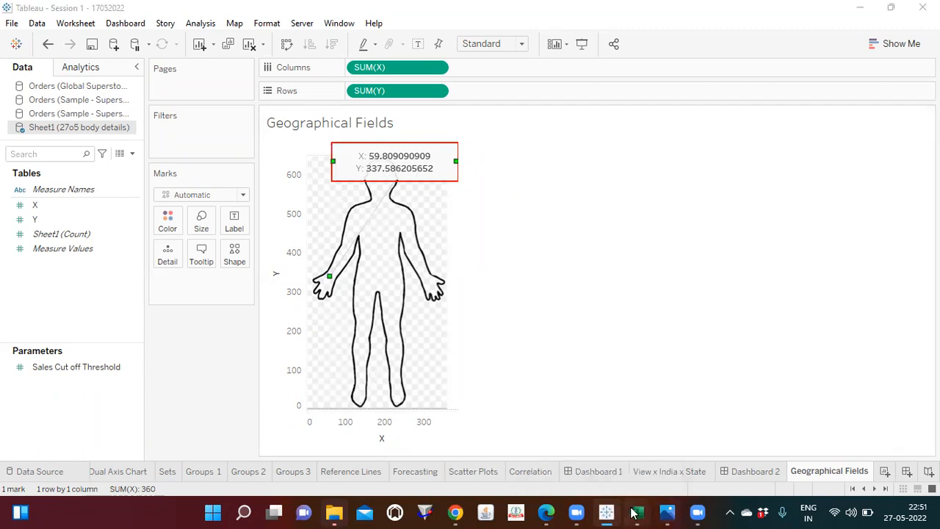
mouse_move(636, 512)
left_click(747, 455)
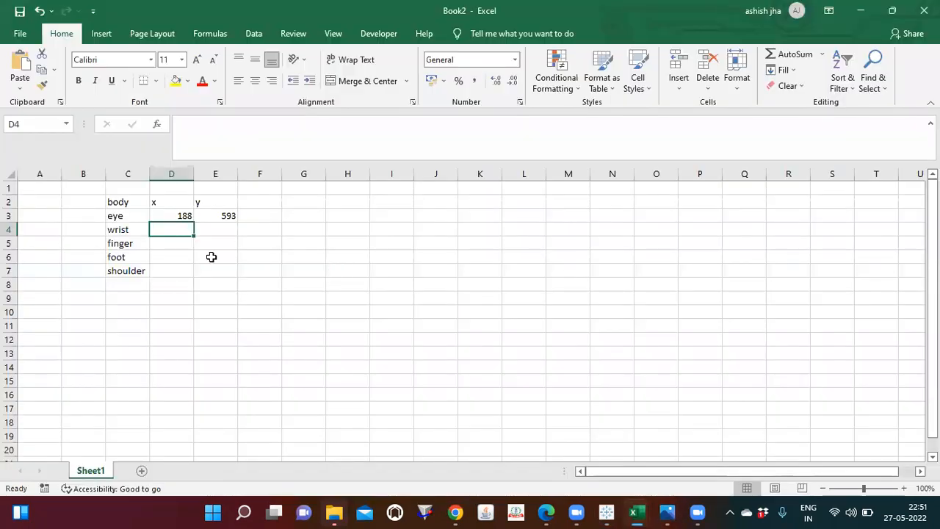
type("60")
key("Tab")
type("338")
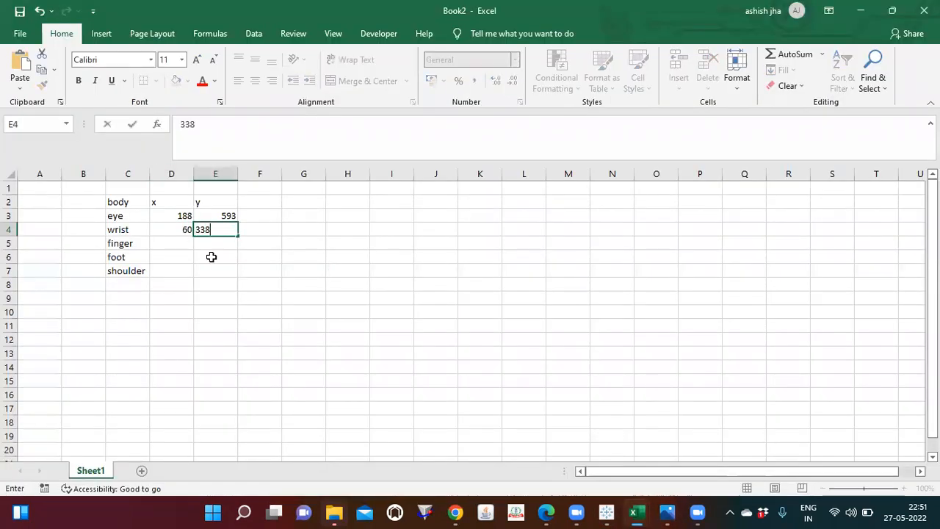
key("Down")
- In Tableau, move the annotation's pointer to a fingertip, and record the finger coordinates in Excel as x 33, y 283
left_click(606, 511)
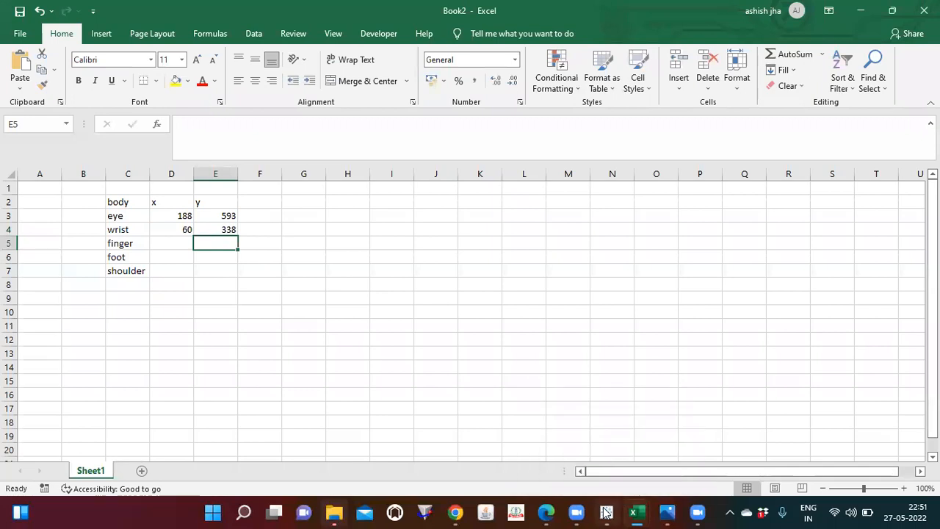
left_click_drag(329, 277, 321, 298)
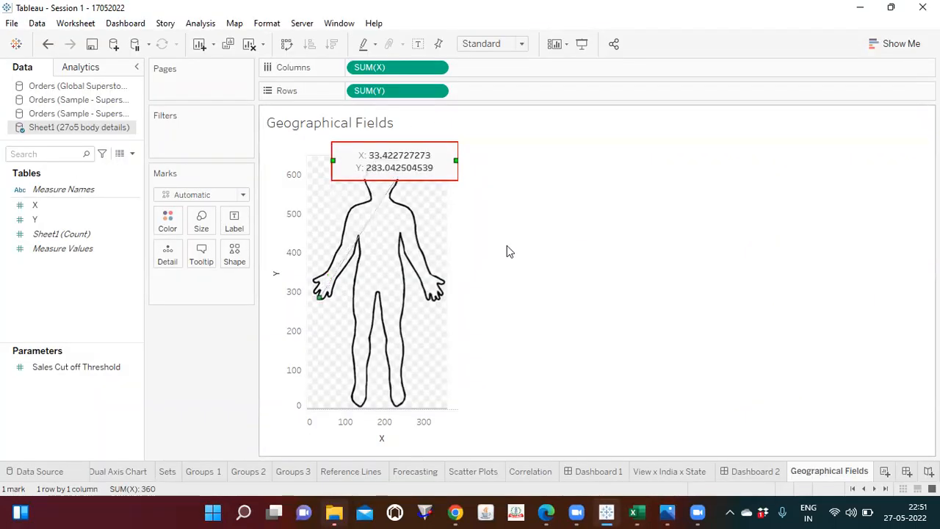
mouse_move(638, 513)
left_click(764, 445)
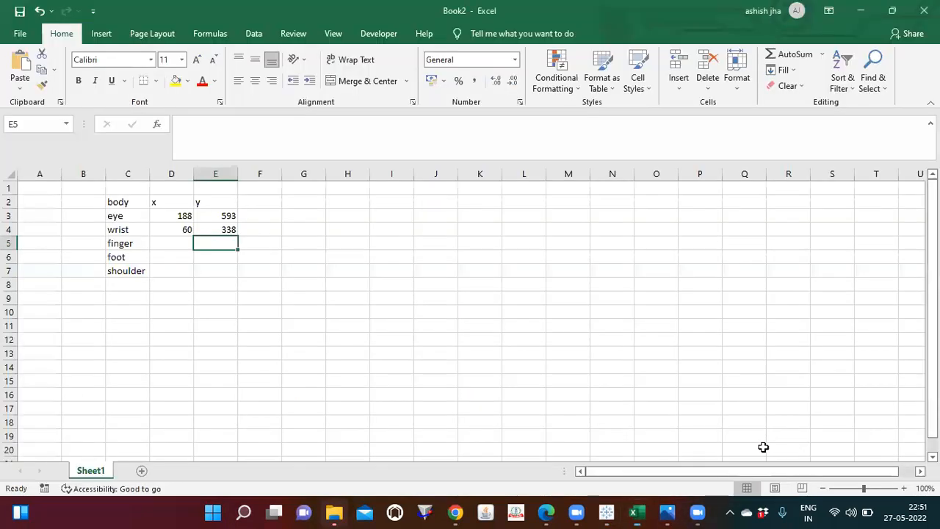
key("Left")
type("33")
key("Tab")
type("2")
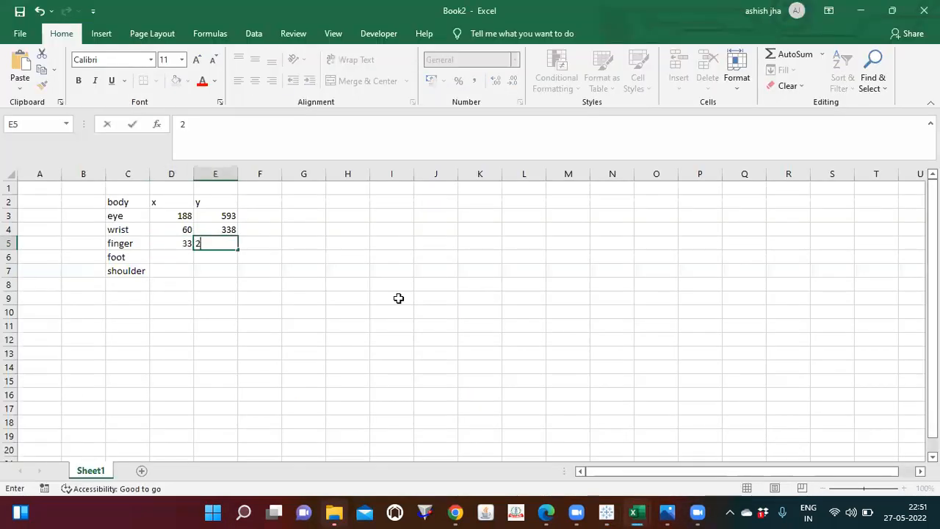
type("83")
key("Return")
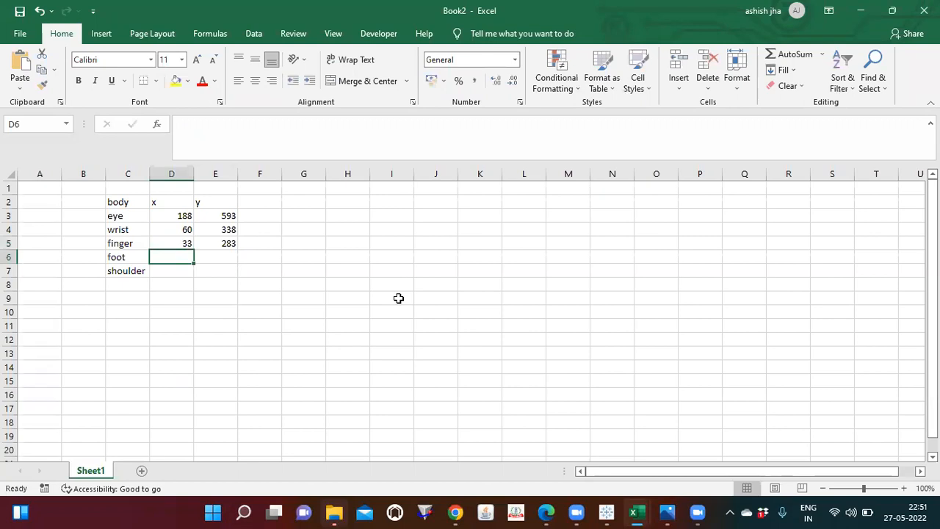
- In Tableau, move the annotation's pointer to the foot, and record the foot coordinates in Excel as x 137, y 17
left_click(606, 512)
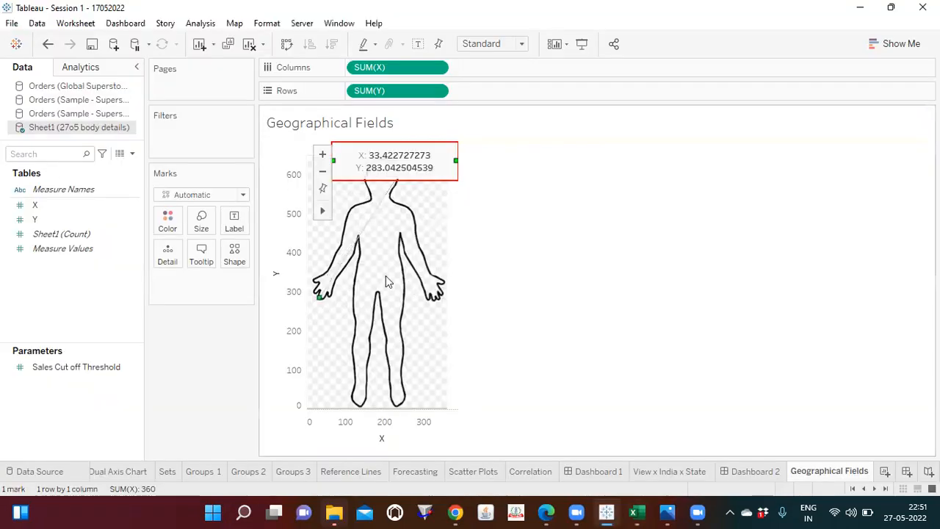
mouse_move(320, 296)
left_mouse_down()
mouse_move(375, 386)
mouse_move(359, 402)
left_mouse_up()
left_click(600, 342)
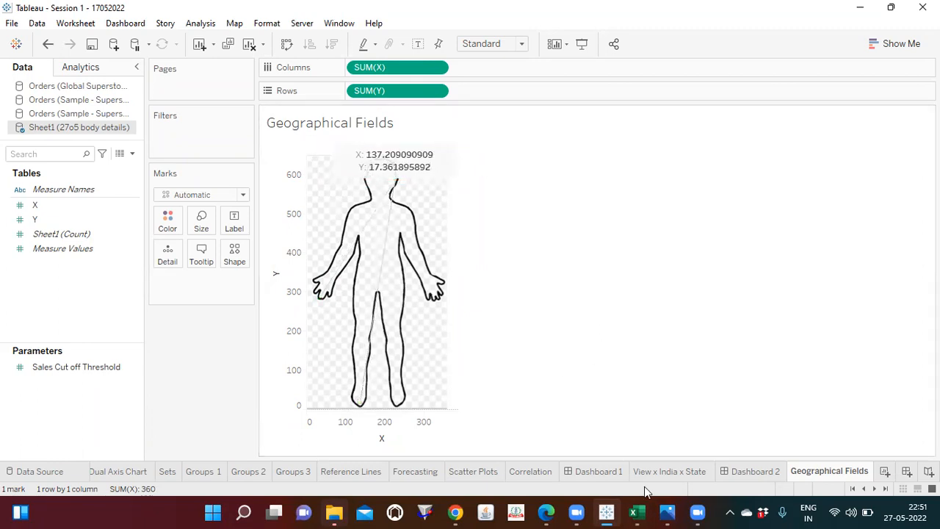
mouse_move(607, 512)
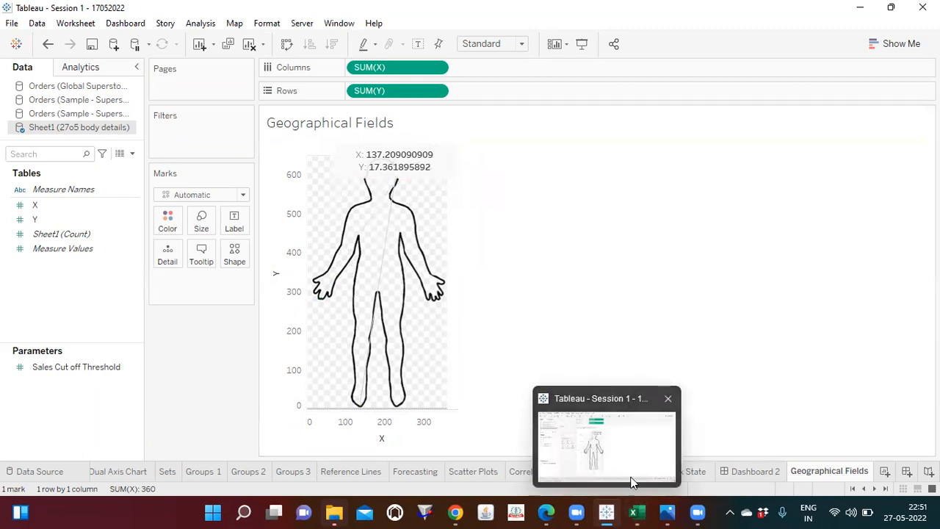
mouse_move(636, 512)
left_click(728, 470)
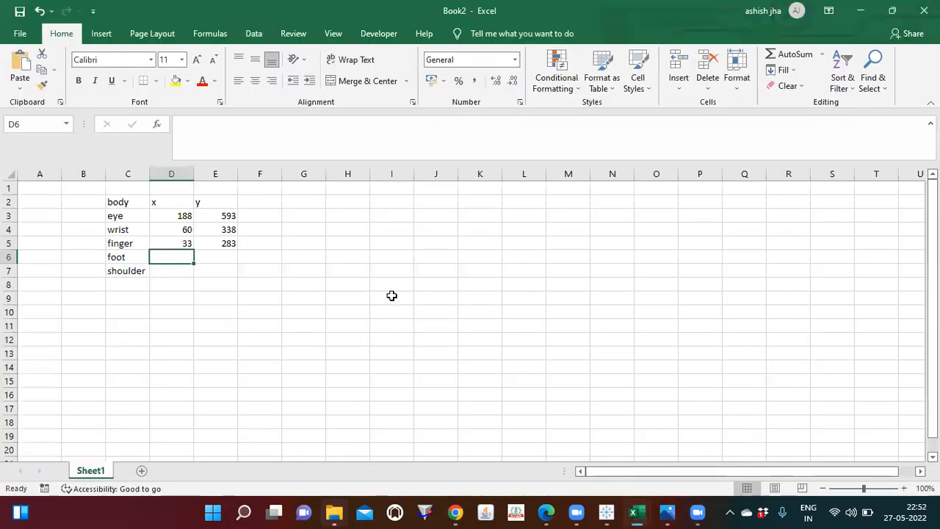
type("137")
key("Tab")
type("17")
key("Return")
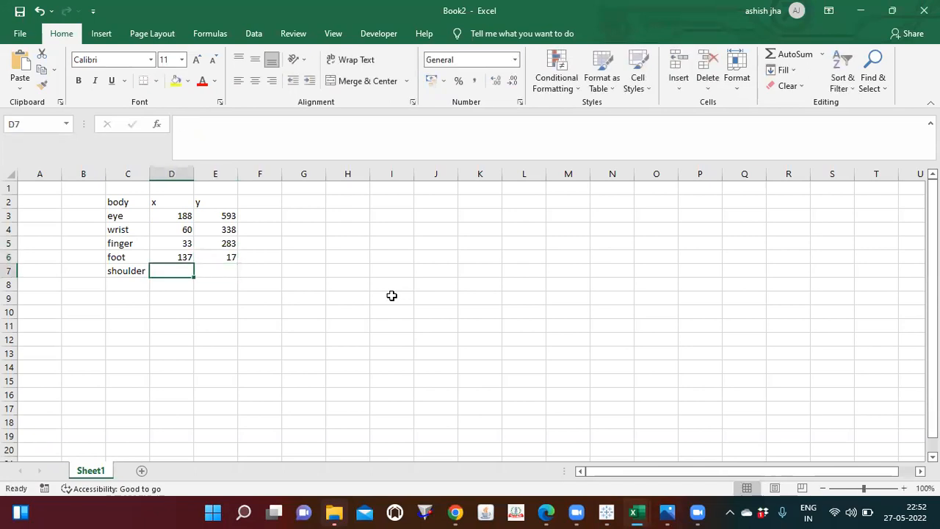
- In Tableau, move the annotation's pointer to the shoulder, and record the shoulder coordinates in Excel as x 255, y 503
left_click(607, 512)
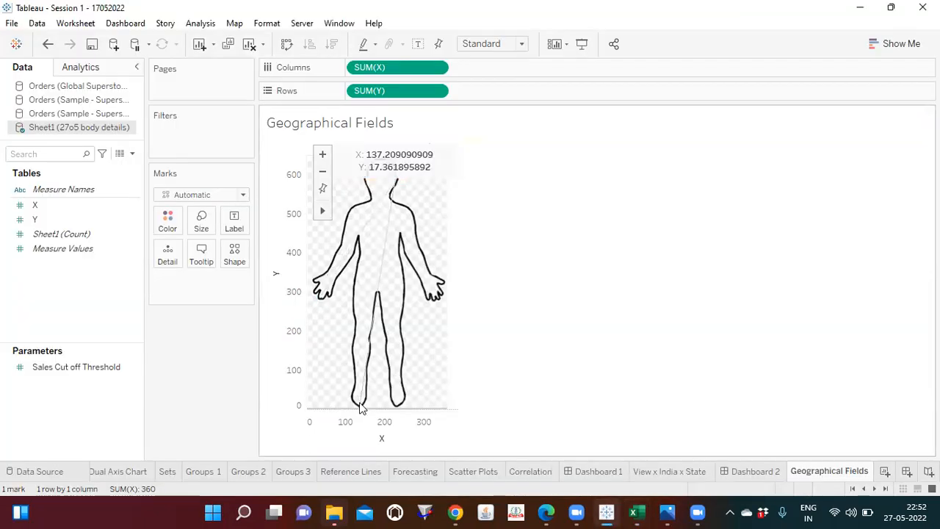
left_click(373, 168)
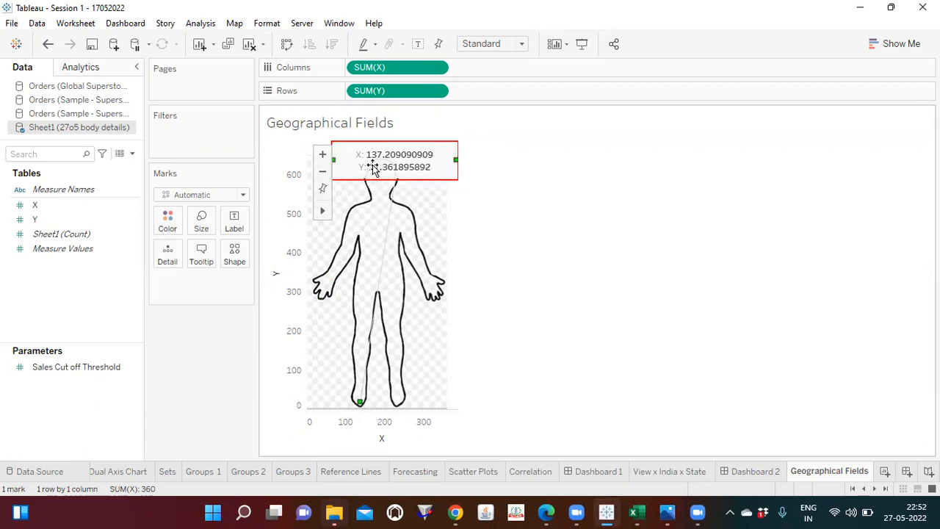
left_click_drag(359, 405, 405, 211)
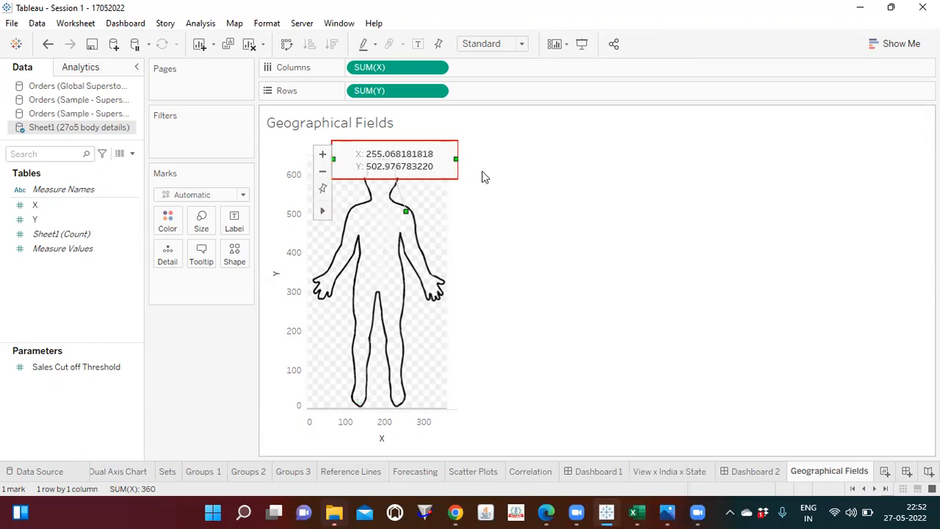
left_click(612, 513)
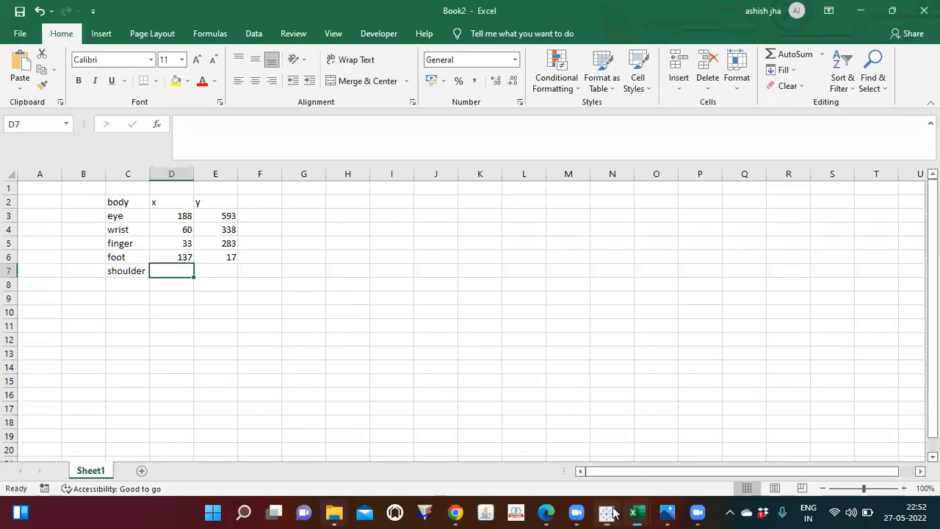
type("255")
key("Tab")
type("503")
key("Return")
key("Left")
key("Left")
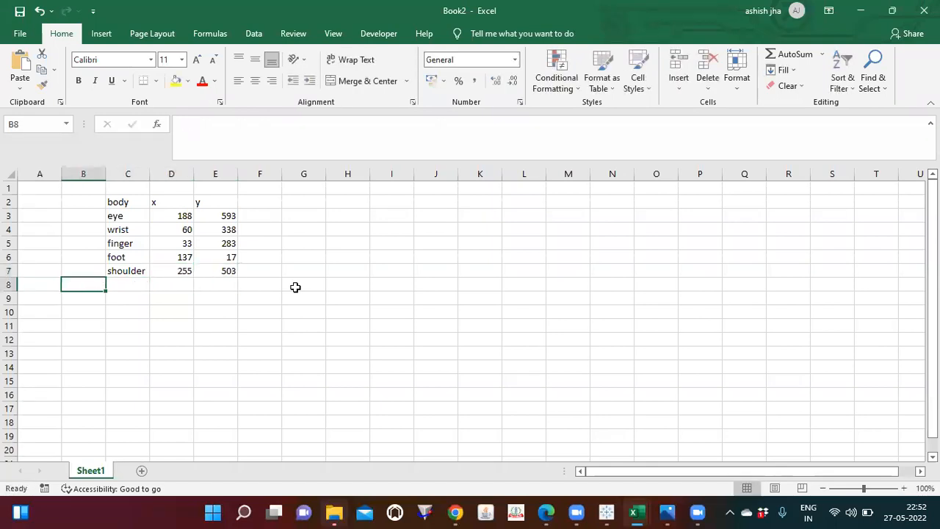
key("Up")
key("Right")
key("Up")
key("Up")
key("Up")
key("Up")
key("Up")
key("Right")
key("Right")
key("Right")
key("Left")
key("Left")
key("Left")
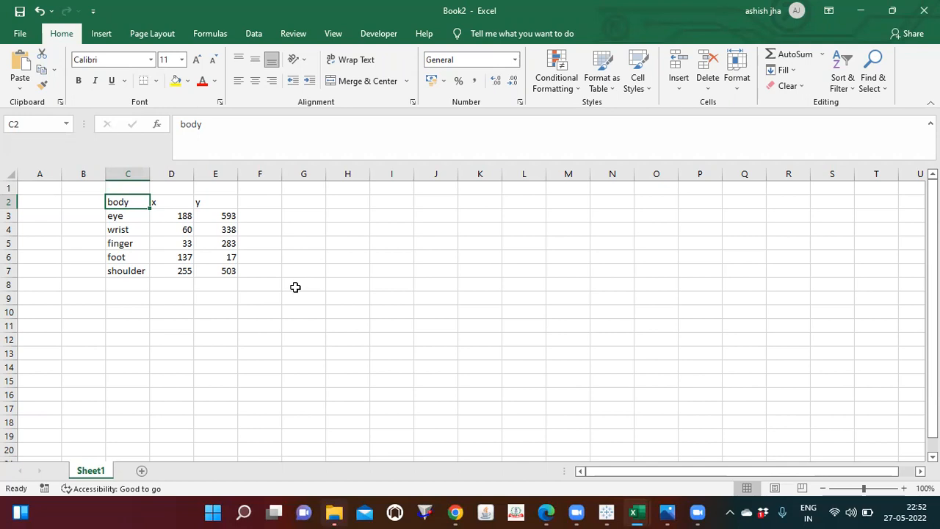
left_click(166, 283)
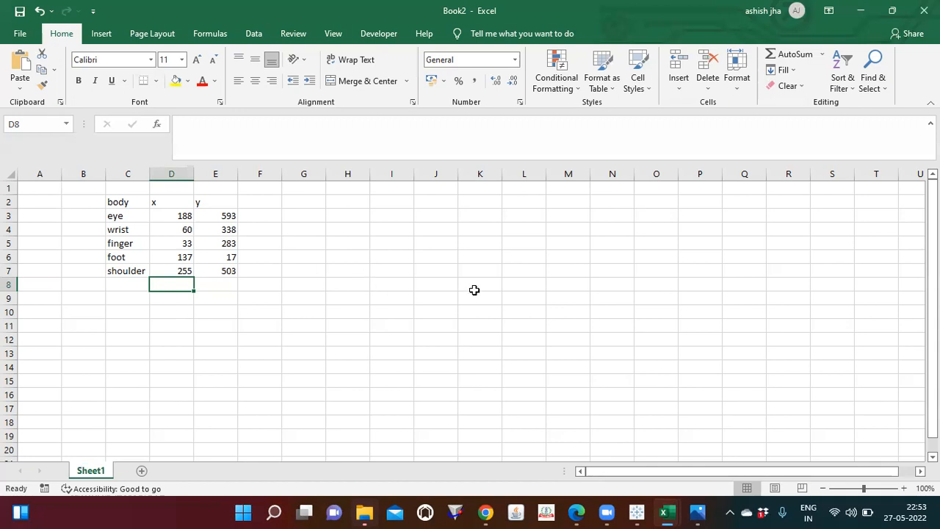
- Switch to Tableau, add a new worksheet, and connect to the Excel workbook lab test from the data folder on the Desktop
left_click(636, 512)
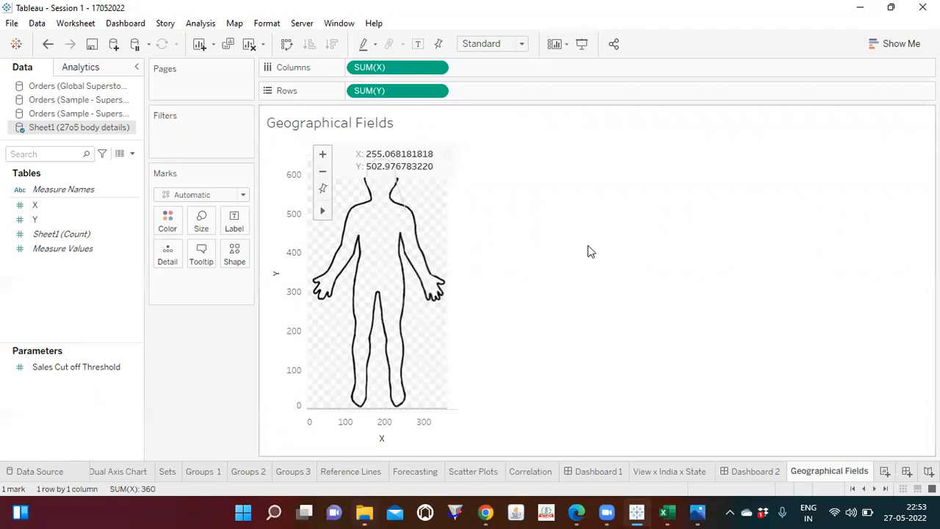
left_click(885, 470)
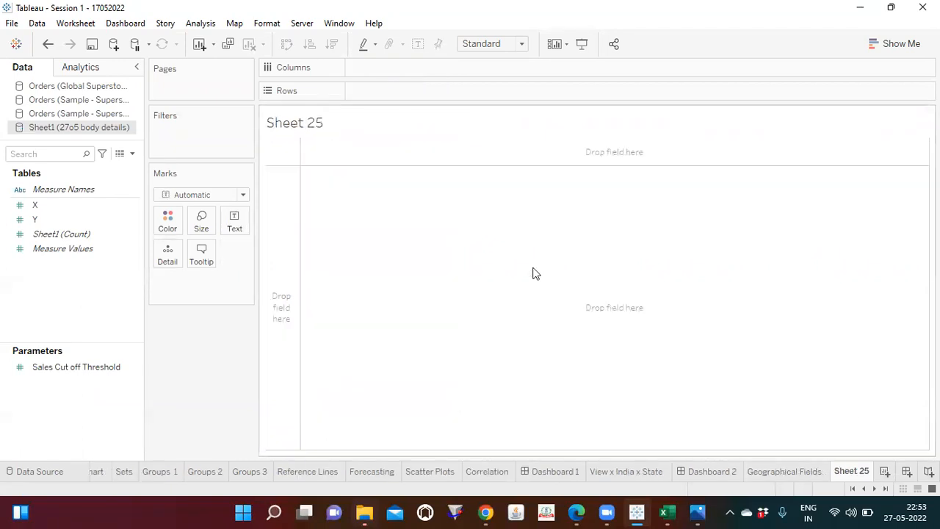
left_click(114, 43)
left_click(170, 134)
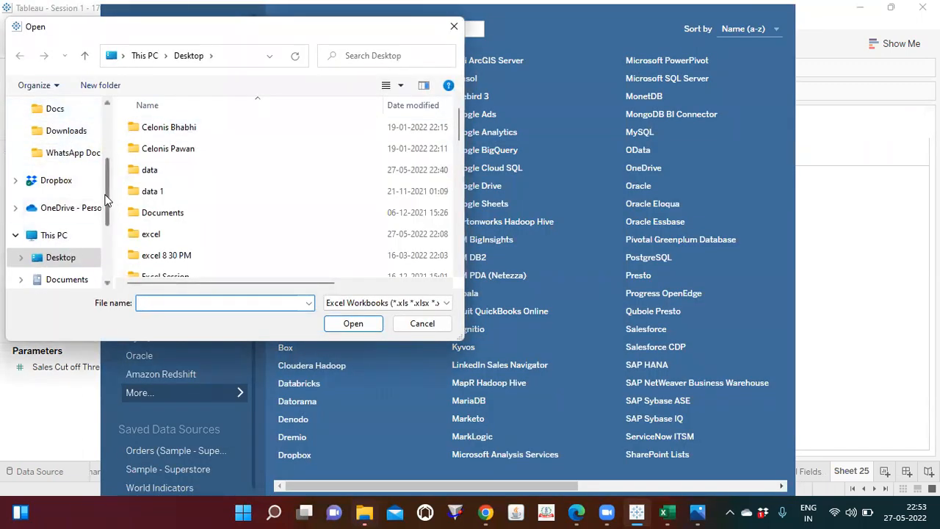
scroll(74, 191, "up", 3)
left_click(62, 229)
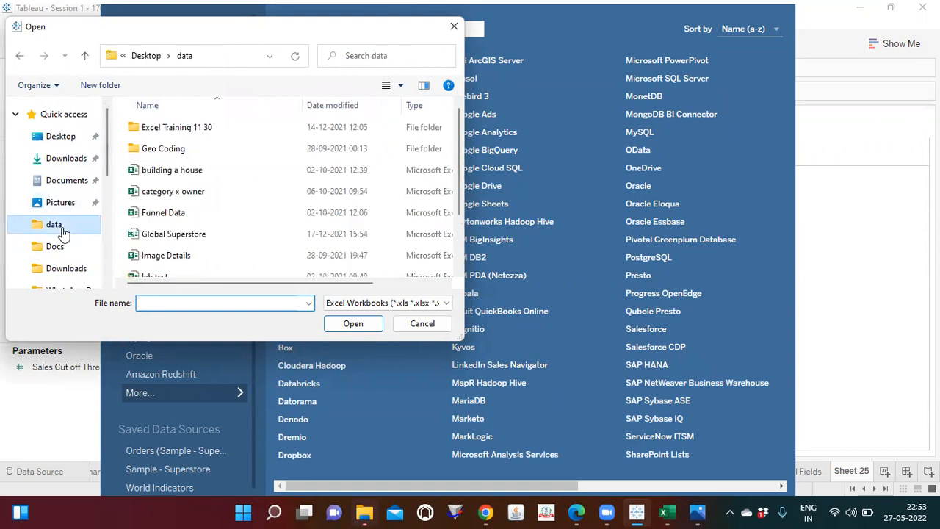
left_click(177, 235)
scroll(177, 235, "down", 1)
left_click(178, 235)
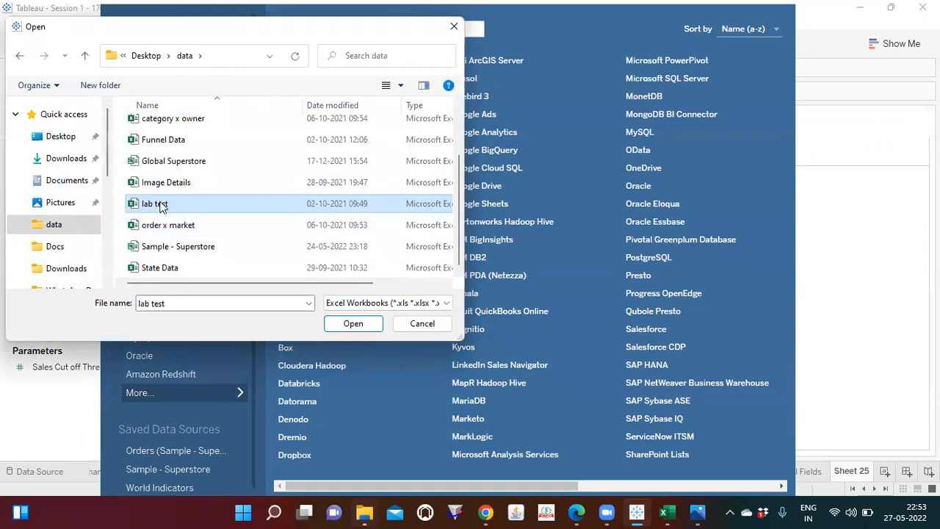
left_click(353, 323)
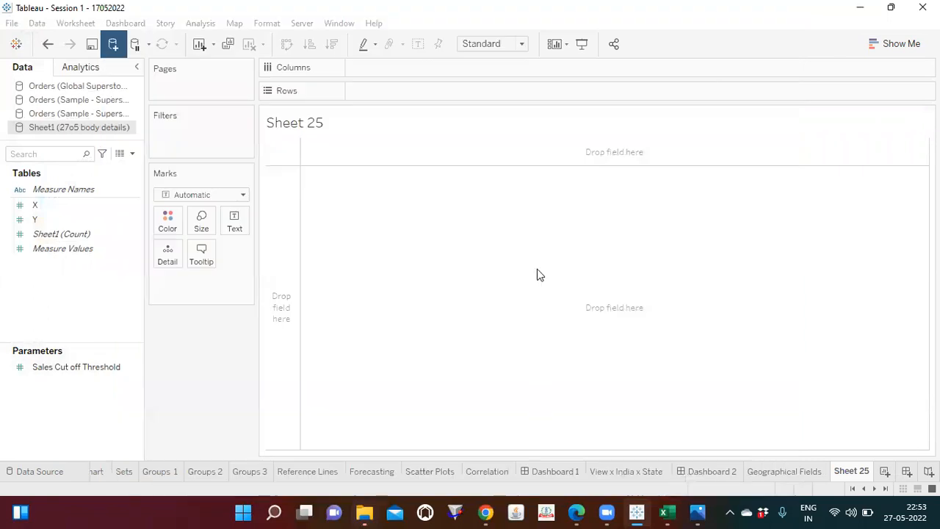
- Rename the new worksheet as Body
left_click(855, 472)
double_click(852, 471)
type("Bos")
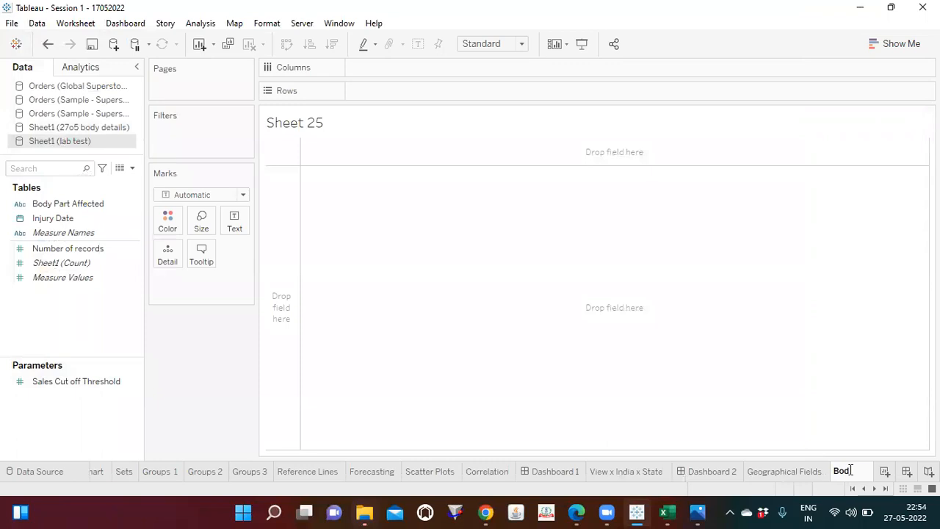
type("y")
key("Return")
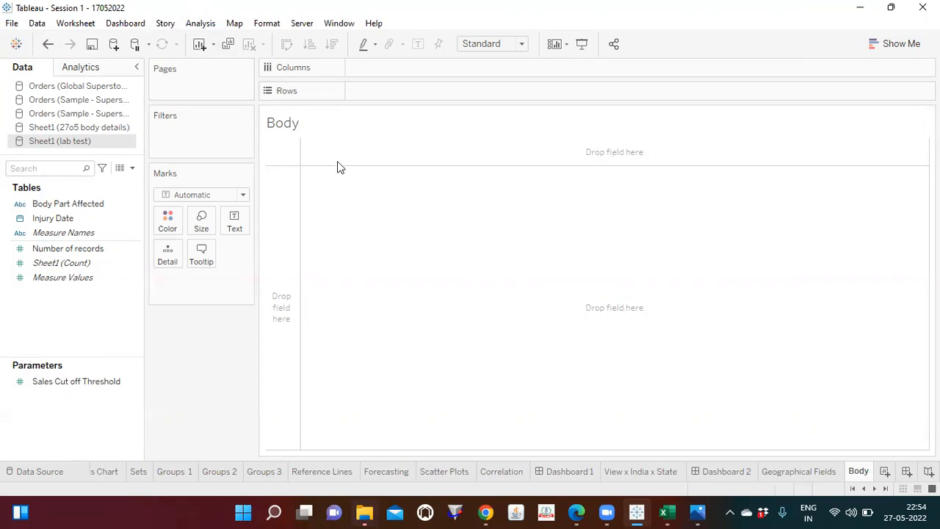
- Examine the underlying rows of the lab test data source, including body part, injury date and number of records
left_click(74, 206)
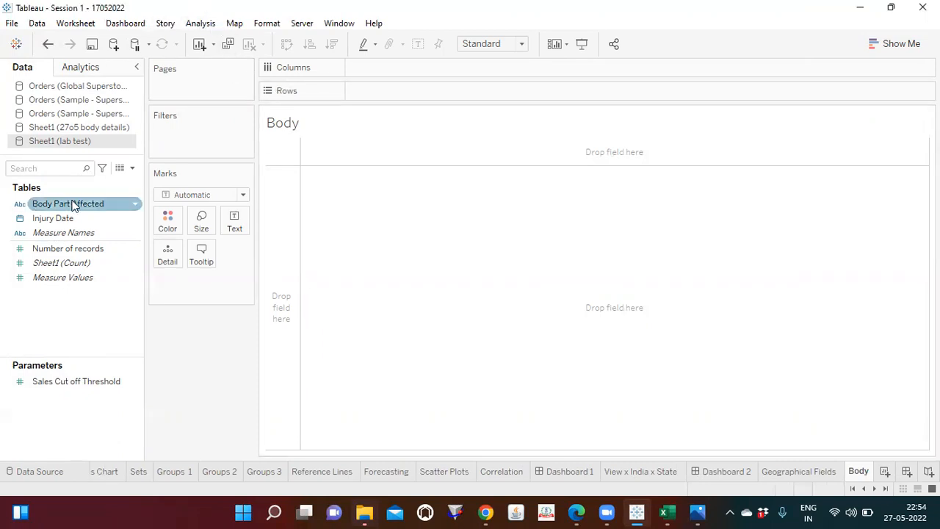
left_click(120, 169)
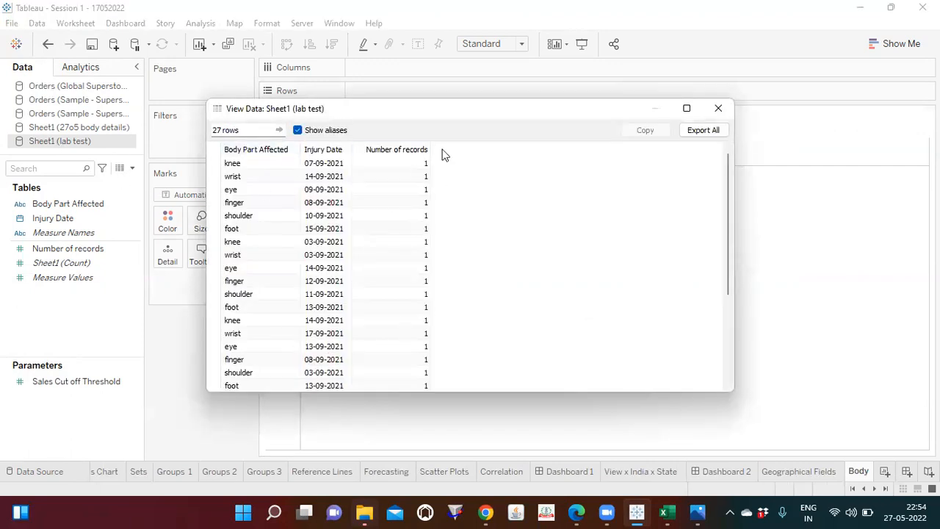
left_click(718, 108)
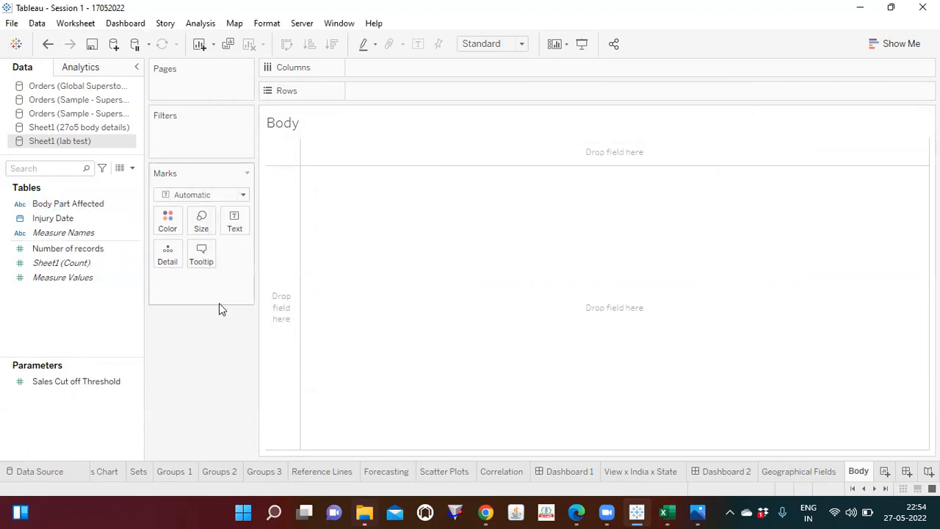
- Switch to the Excel workbook Book2 to review the recorded body-part x and y coordinates, and return to Tableau
left_click(73, 269)
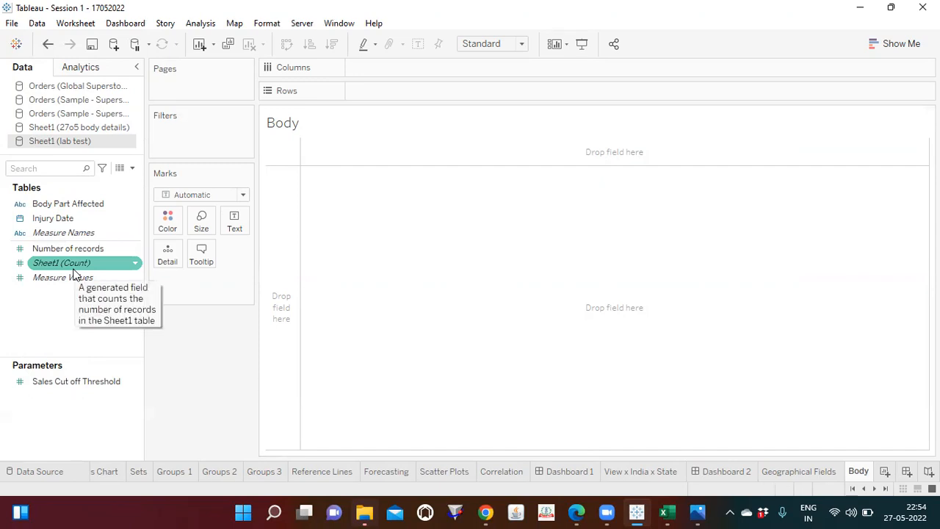
left_click(669, 513)
left_click(782, 443)
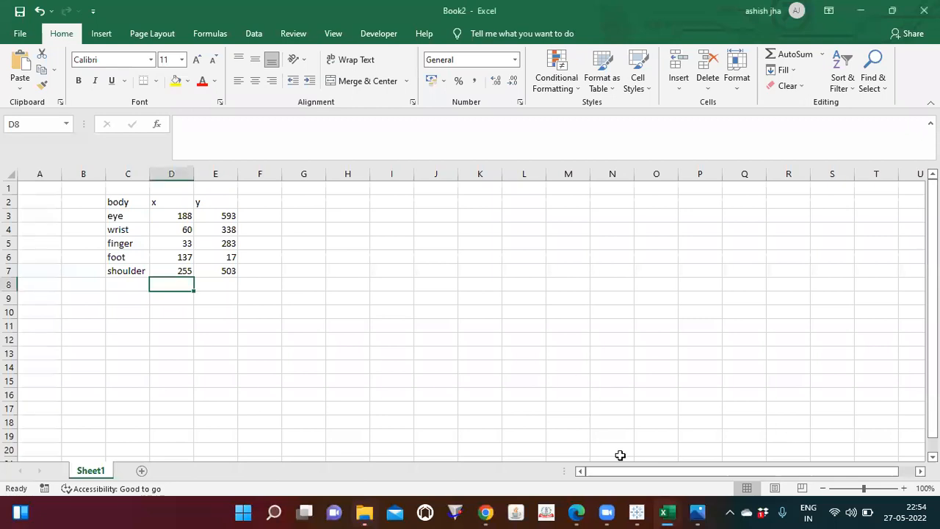
left_click(637, 512)
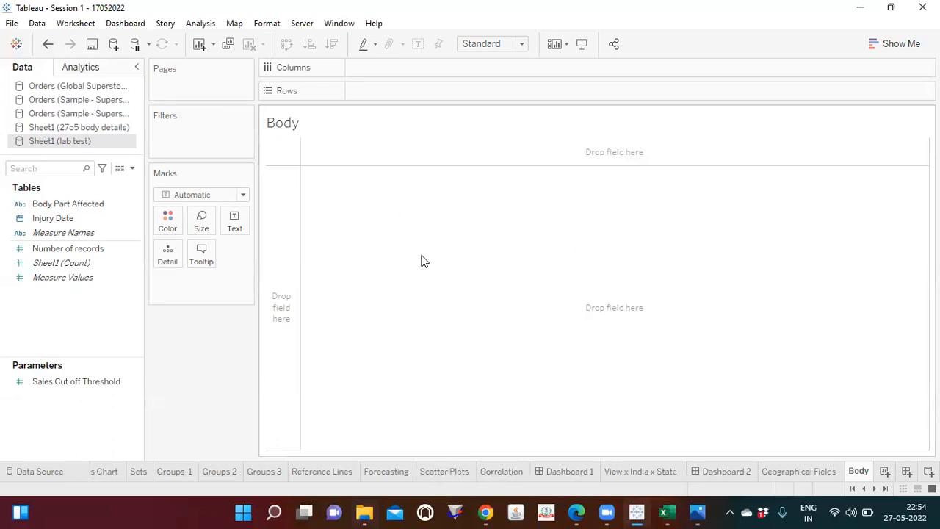
- Create a calculated field named X cordinates in the lab test data source and hide the function reference
left_click(133, 168)
left_click(97, 185)
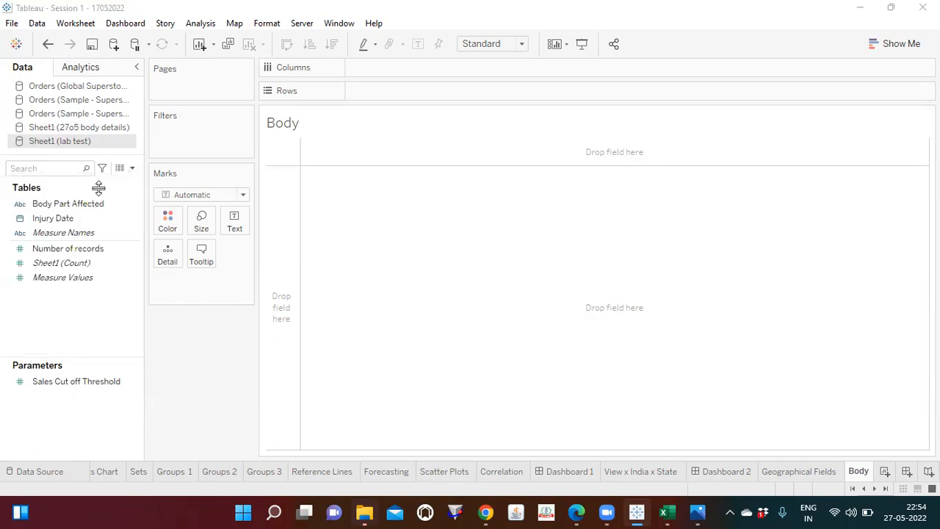
type("X")
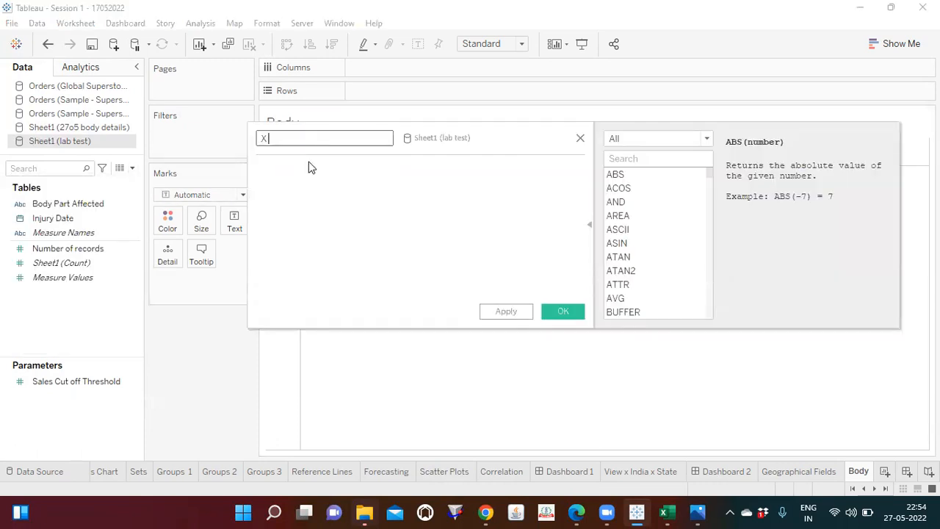
type(" cordinates")
left_click(273, 178)
left_click(590, 225)
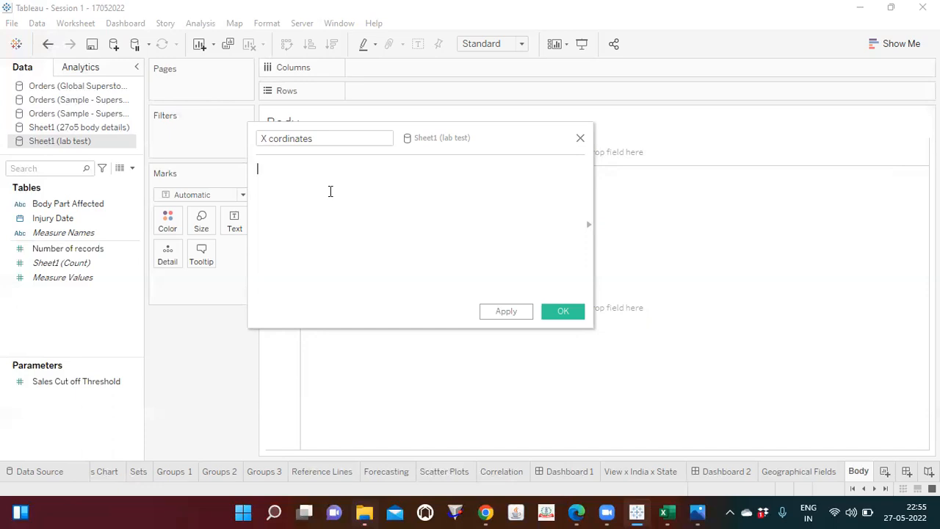
- Begin the formula with CASE [Body Part Affected] followed by WHEN on a new line, and show the function reference
type("case")
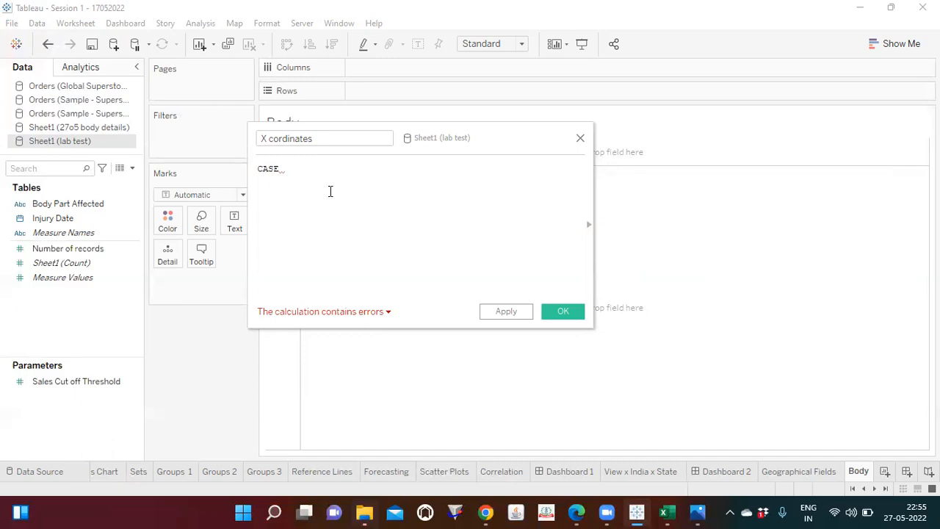
type("bod")
key("Return")
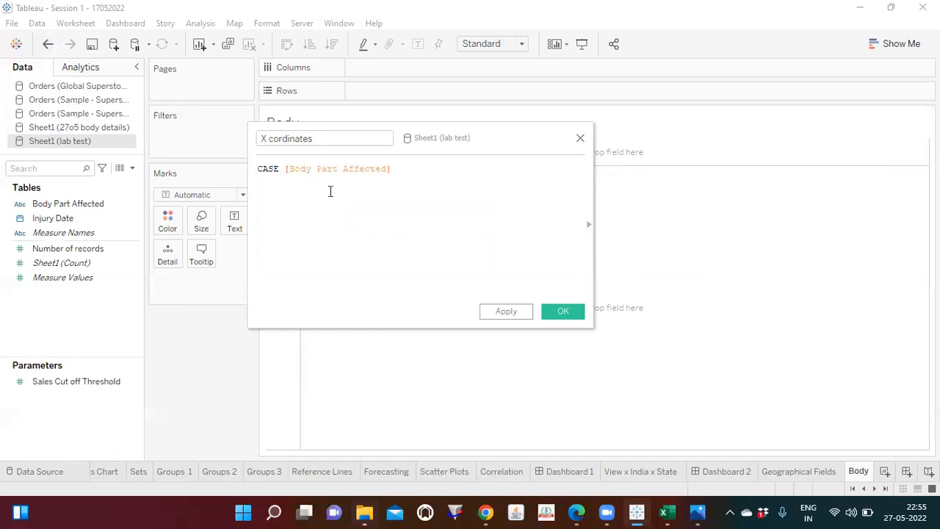
key("Return")
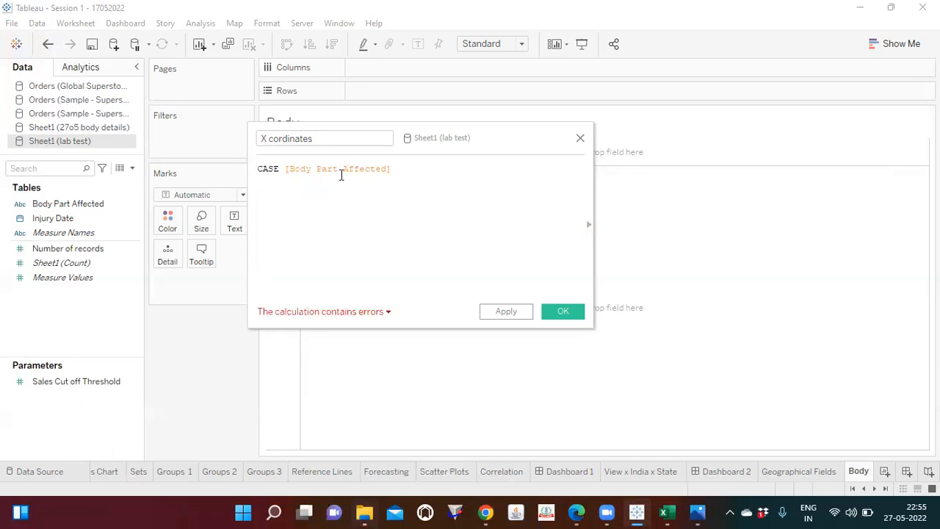
type("whe")
key("Return")
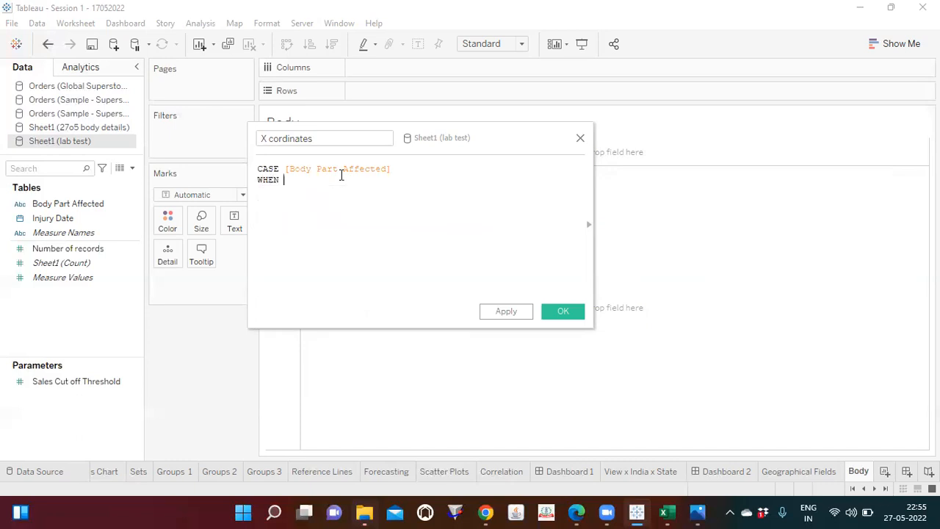
left_click(589, 224)
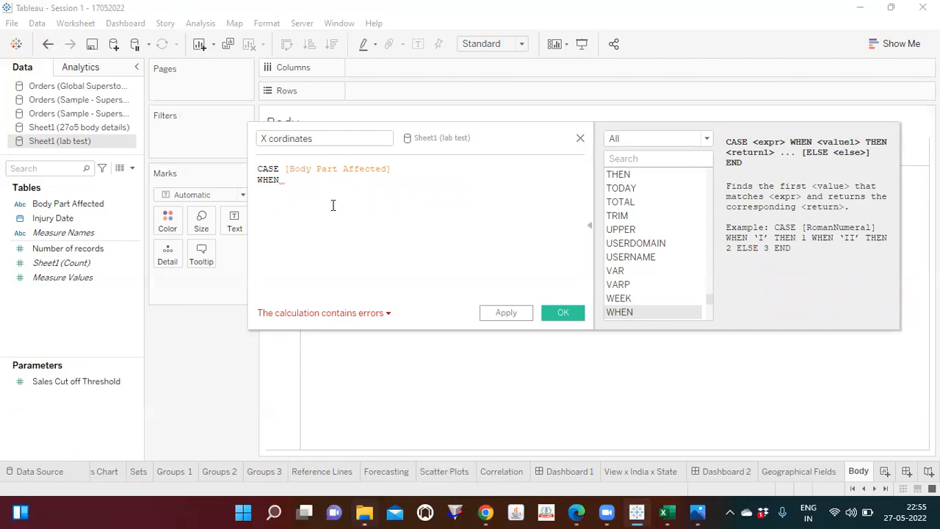
- Complete the first condition as 'eye' then 188, checking the eye's x coordinate in the Excel workbook
type("'eu")
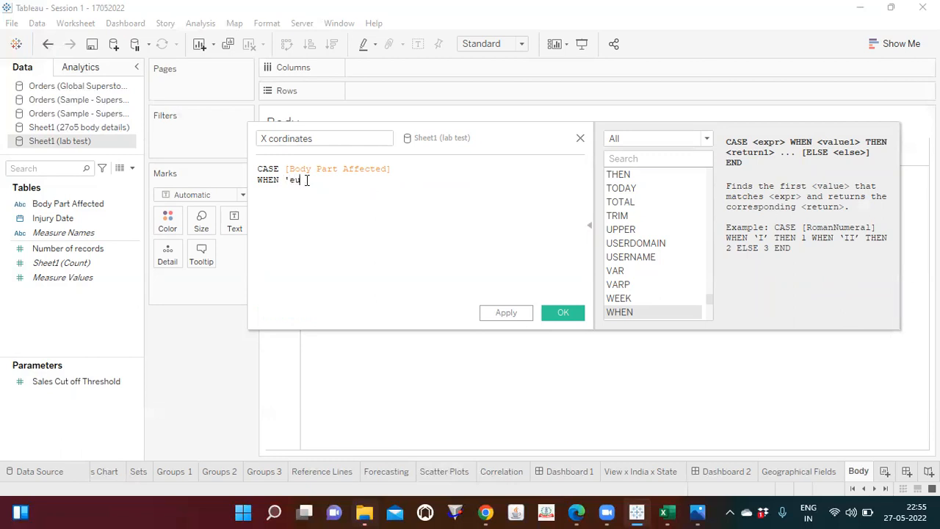
key("BackSpace")
type("ye' then")
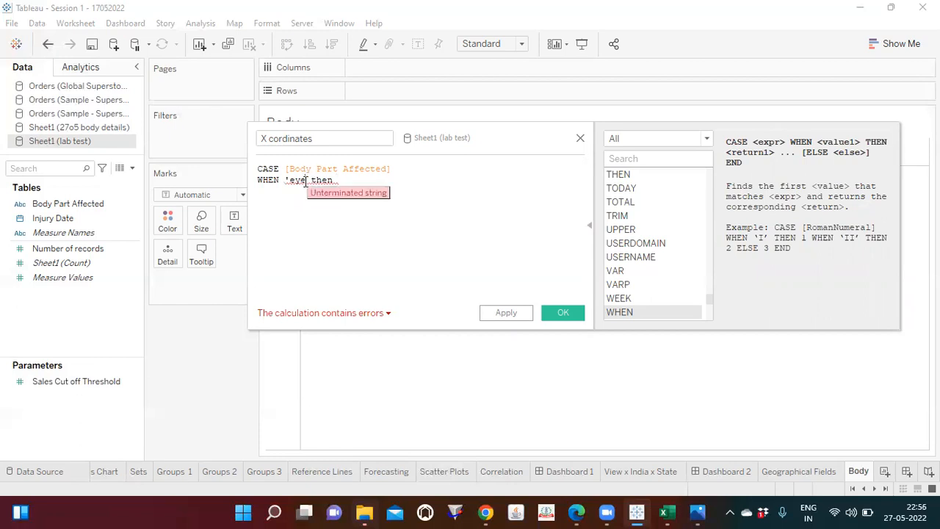
left_click(306, 180)
type("'")
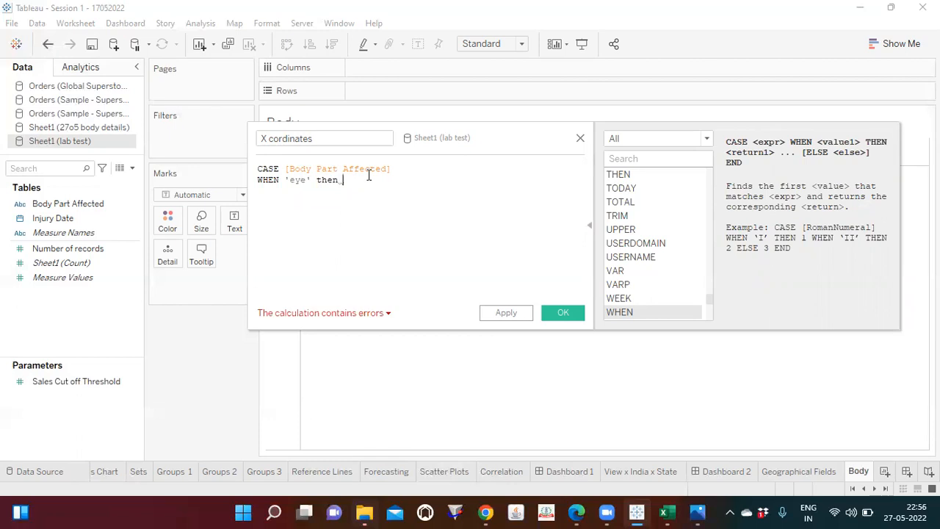
mouse_move(672, 513)
left_click(776, 445)
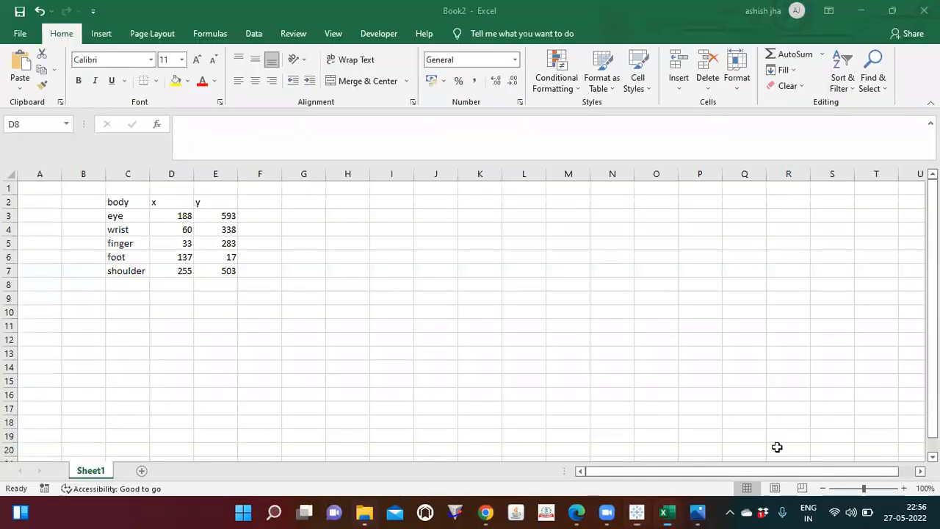
left_click(859, 9)
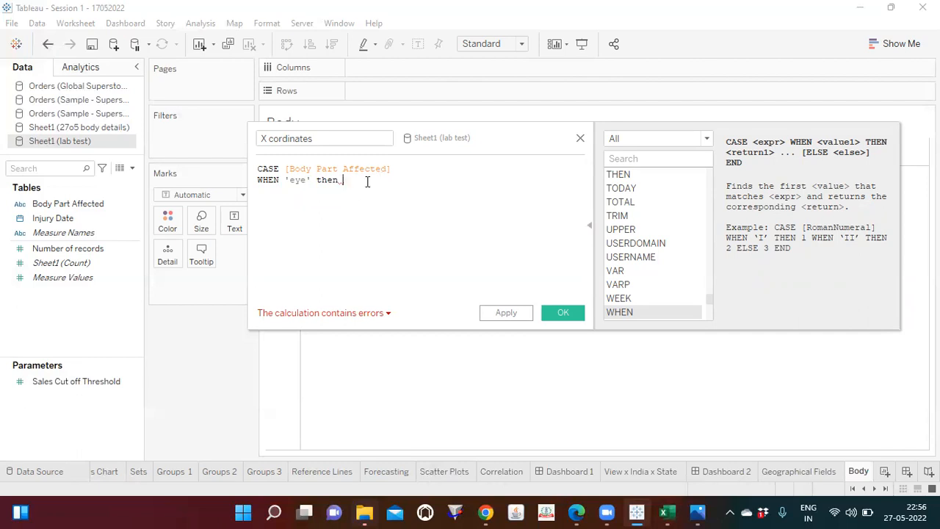
type("188")
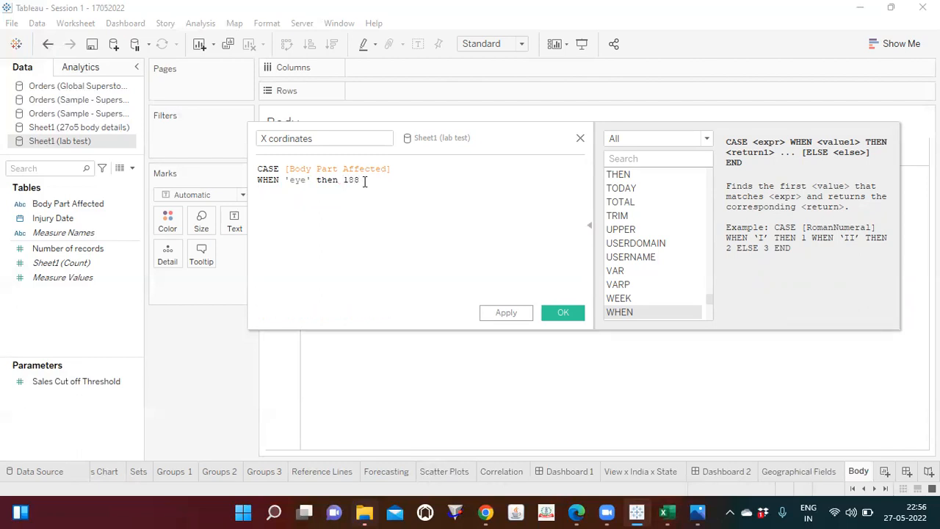
- Duplicate the WHEN 'eye' then 188 line four times beneath the original
left_click_drag(365, 181, 247, 181)
key("ctrl+c")
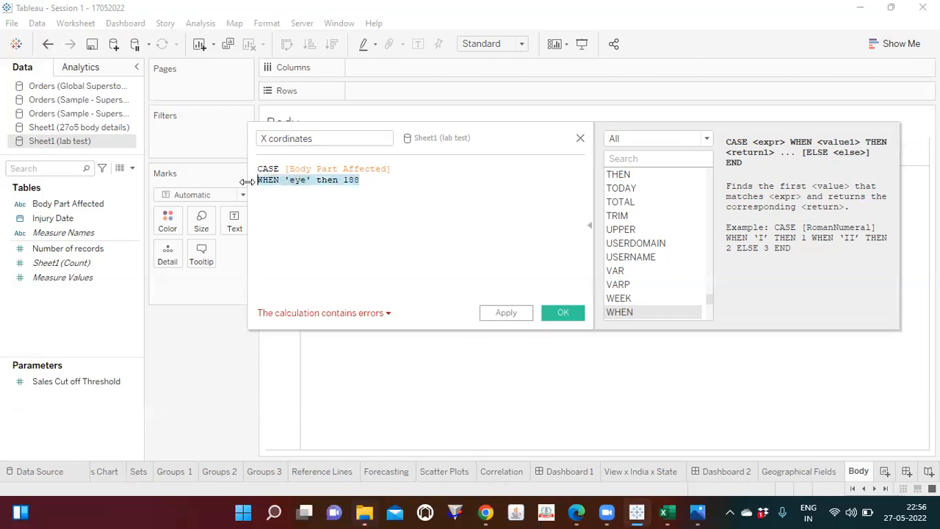
left_click(273, 196)
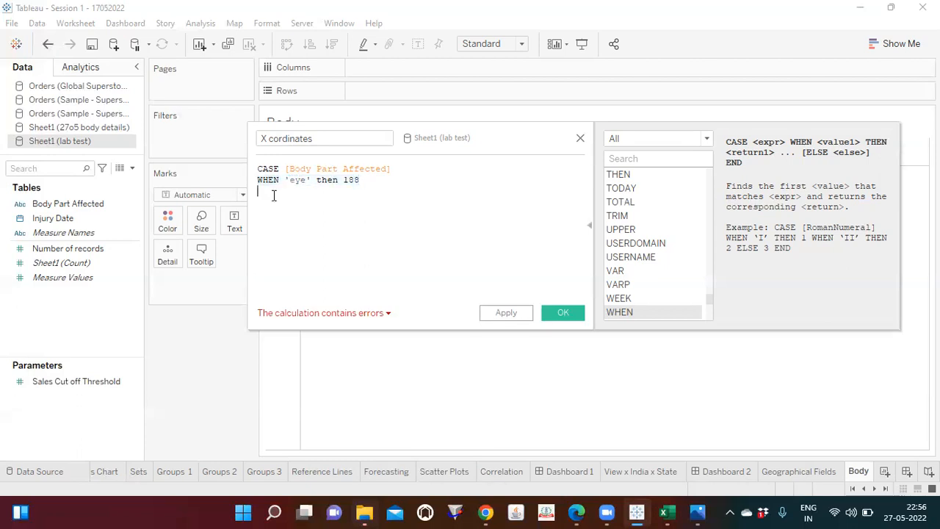
key("ctrl+v")
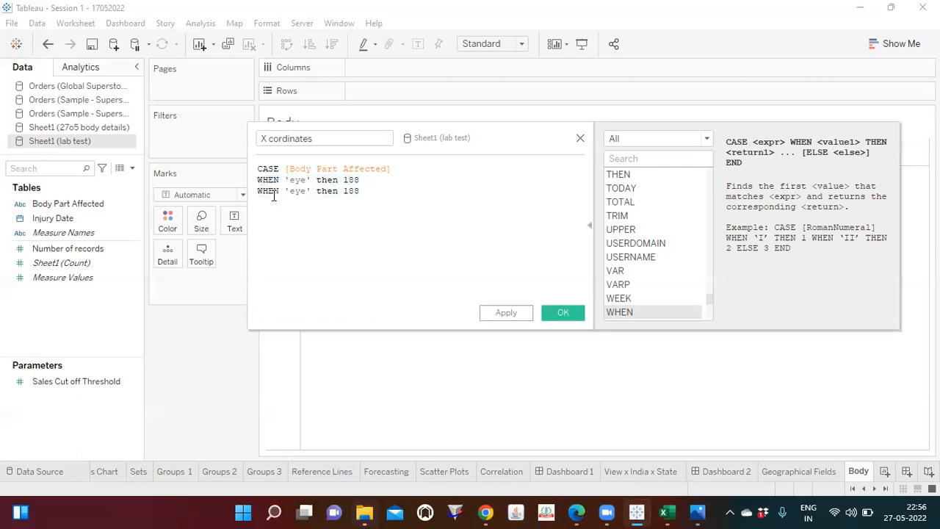
key("ctrl+v")
key("Return")
key("ctrl+v")
key("Return")
key("ctrl+v")
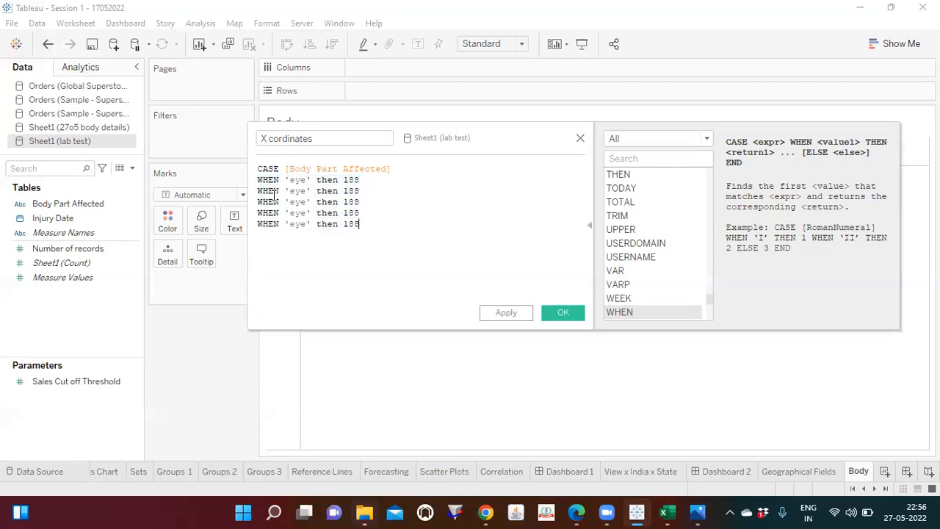
- Change the body parts in the second and third WHEN conditions to 'wrist' and 'finger'
left_click(363, 189)
key("BackSpace")
key("BackSpace")
double_click(306, 191)
type("wrist")
key("Left")
key("Left")
key("BackSpace")
key("BackSpace")
key("BackSpace")
type("finger")
- Change the body parts in the fourth and fifth WHEN conditions to 'foot' and 'shoulder'
key("Up")
key("Left")
key("Left")
key("BackSpace")
key("BackSpace")
key("BackSpace")
type("foot")
key("Down")
key("Left")
key("BackSpace")
key("BackSpace")
key("BackSpace")
type("should")
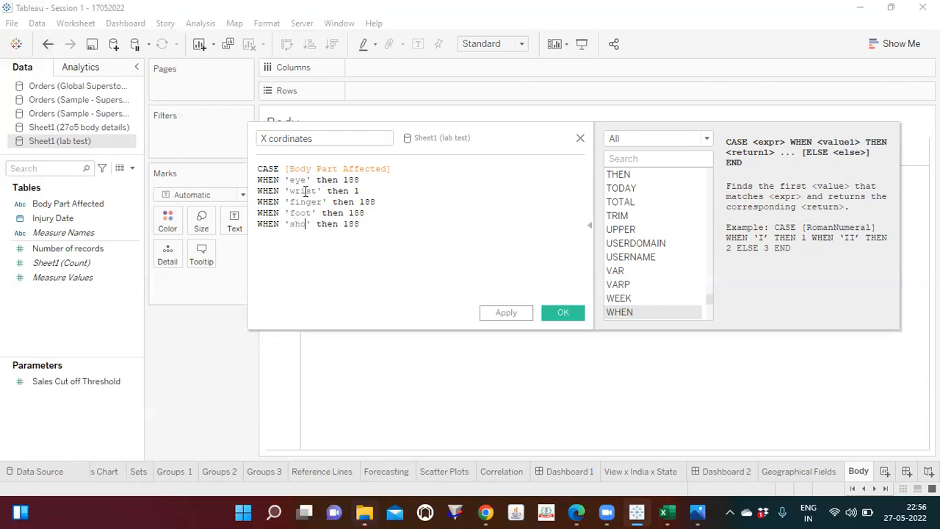
type("er")
- Set the x values to 60 for the wrist and 33 for the finger in the CASE formula
left_click(360, 190)
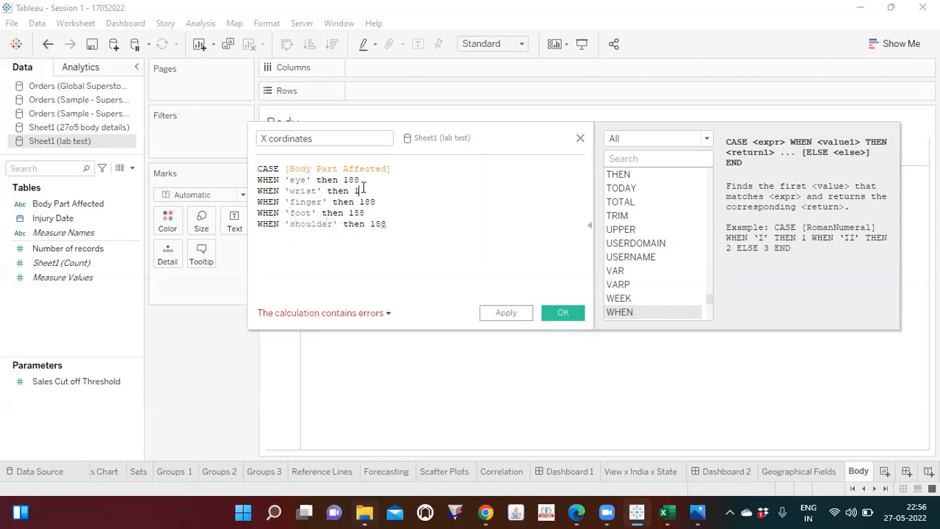
key("BackSpace")
type("6")
key("Delete")
key("Delete")
key("BackSpace")
type("33")
- Set the foot's x value to 137 in the CASE formula
key("Down")
key("BackSpace")
key("BackSpace")
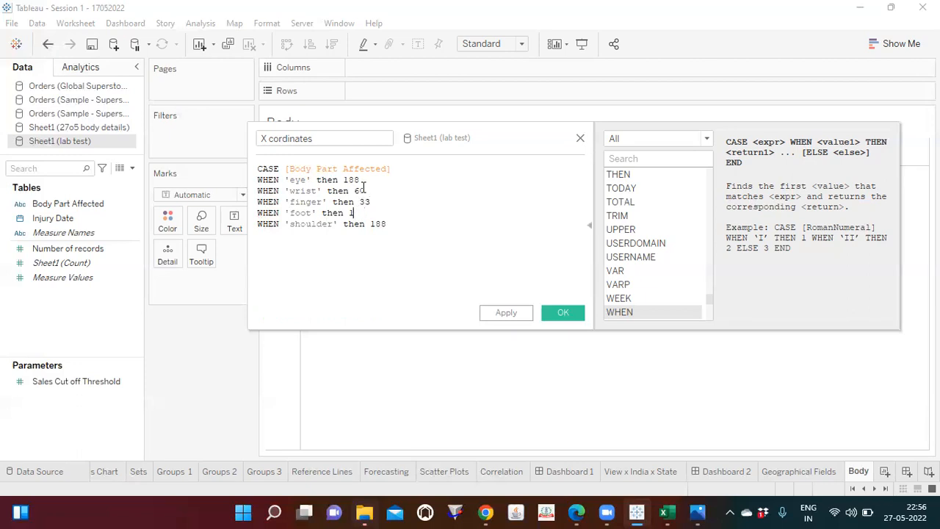
key("Home")
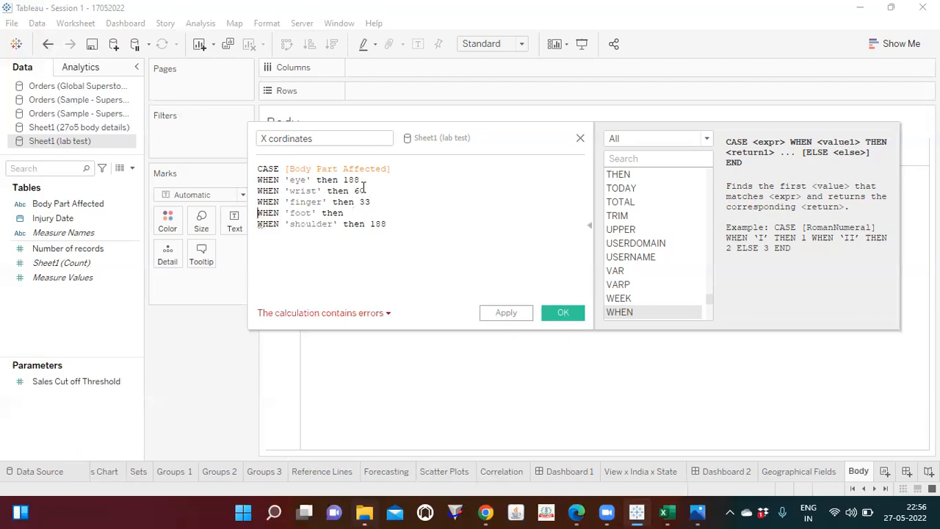
left_click(354, 212)
type("137")
- Set the shoulder's x value to 255 and close the CASE formula with END on a new line
key("BackSpace")
key("BackSpace")
key("BackSpace")
type("255")
key("Return")
type("END")
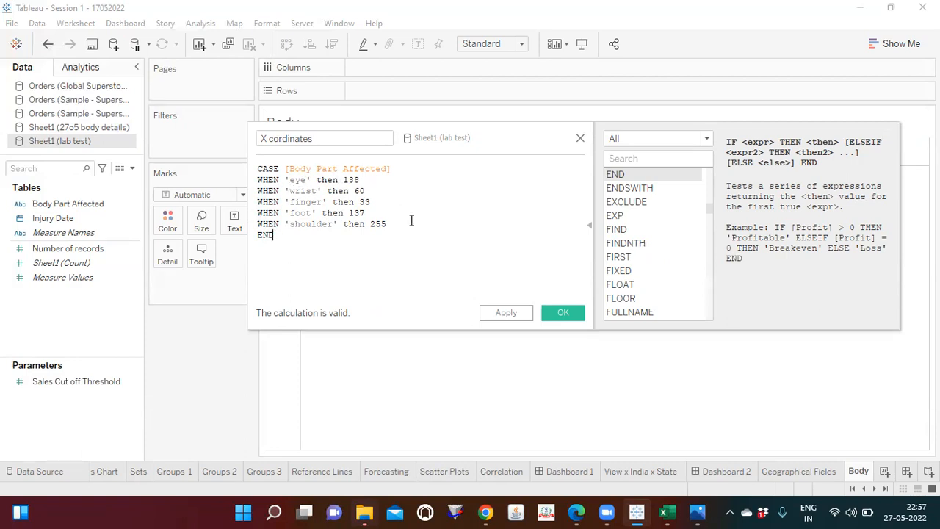
- Copy the complete CASE formula and save the X cordinates calculated field
left_click_drag(279, 237, 251, 158)
key("ctrl+c")
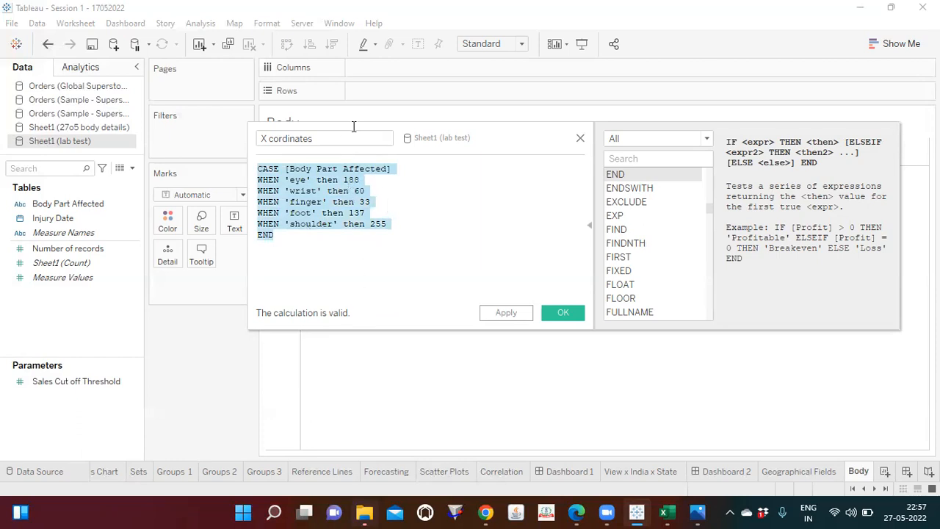
left_click(527, 318)
left_click(562, 315)
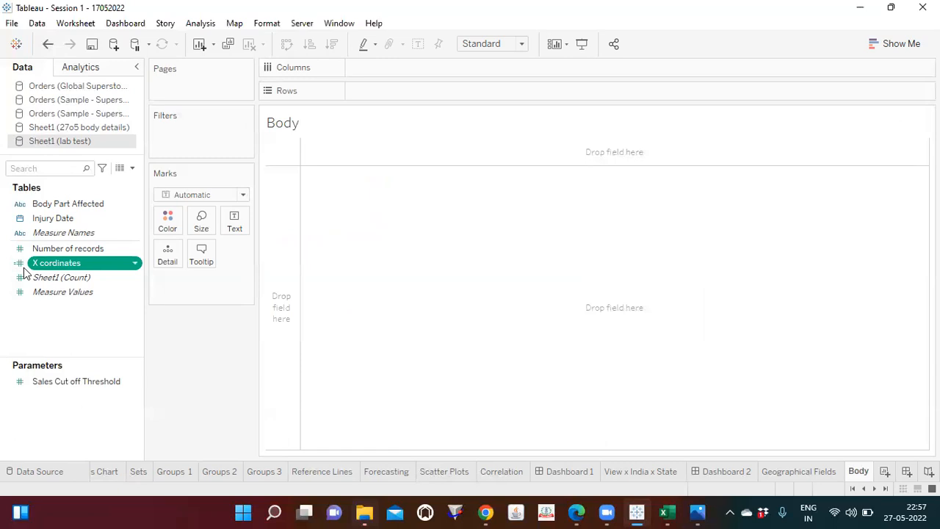
- Create a calculated field named Y Cordinates and paste the copied CASE formula into it
left_click(134, 169)
left_click(87, 184)
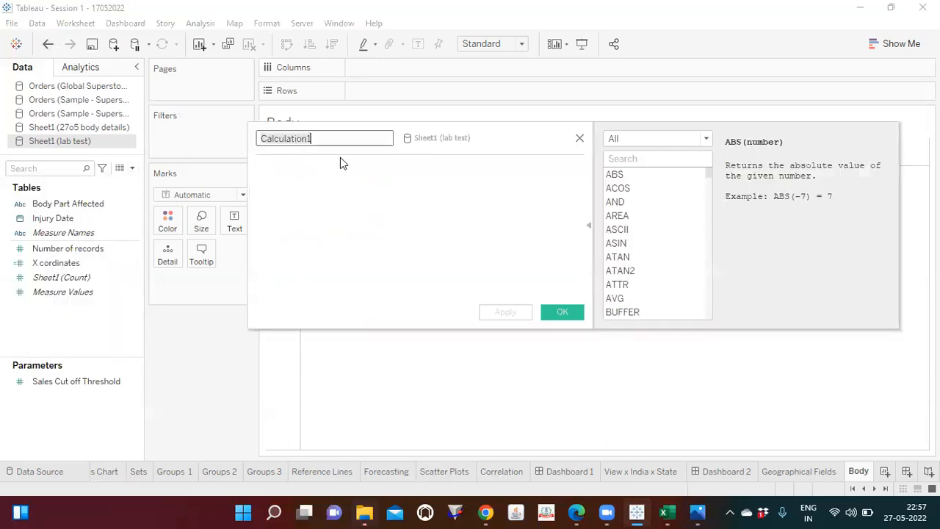
type("Co")
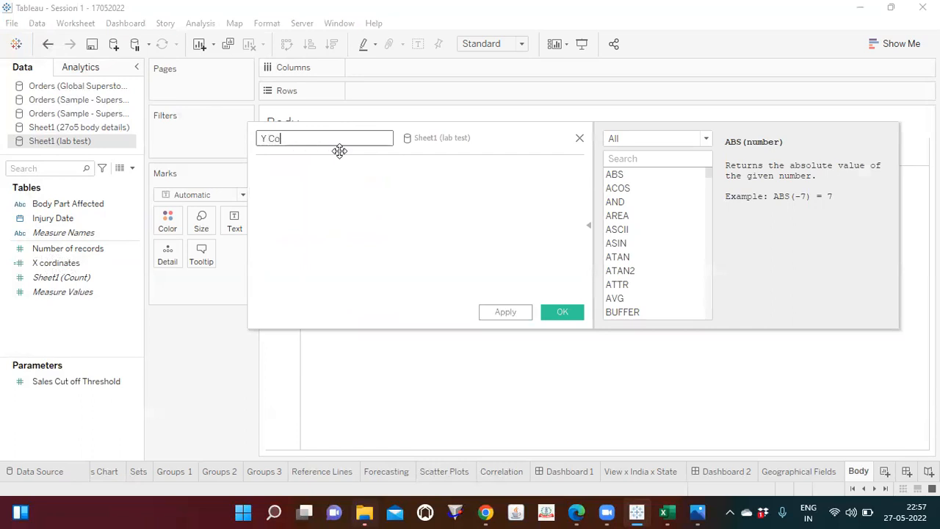
type("rdinates")
left_click(314, 174)
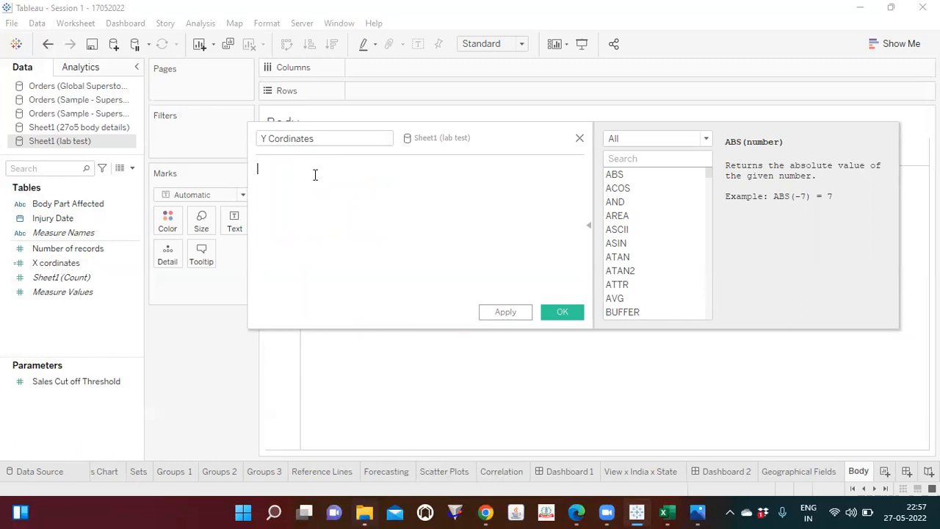
key("ctrl+v")
- Set the y values to 593 for the eye and 338 for the wrist in the Y Cordinates formula
left_click(380, 179)
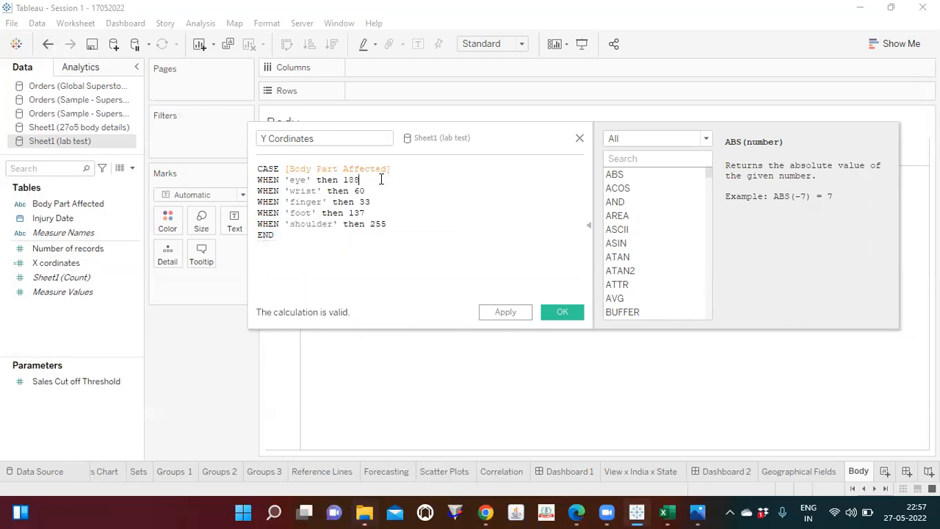
key("BackSpace")
key("BackSpace")
key("BackSpace")
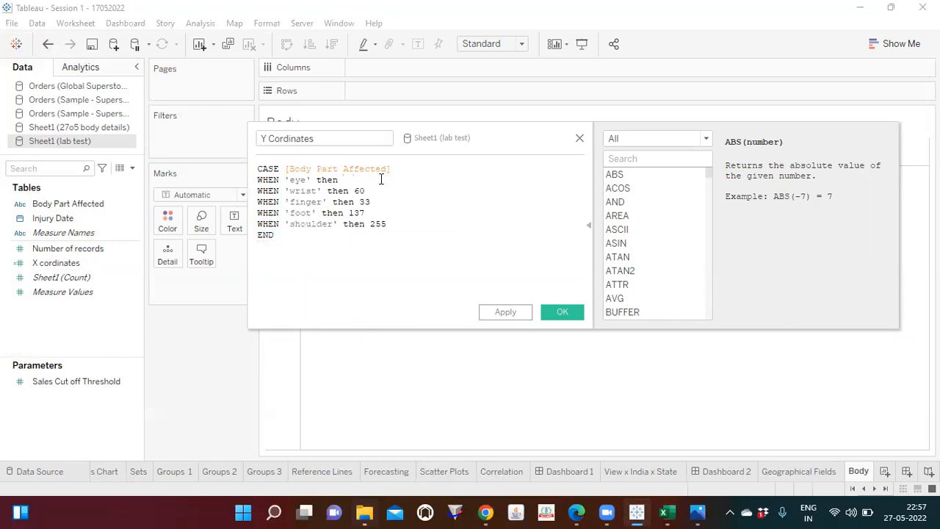
type("593")
key("Down")
key("End")
key("BackSpace")
key("BackSpace")
type("338")
- Set the y values to 283 for the finger and 17 for the foot in the Y Cordinates formula
key("Down")
key("BackSpace")
key("BackSpace")
type("283")
key("Down")
key("BackSpace")
key("BackSpace")
key("BackSpace")
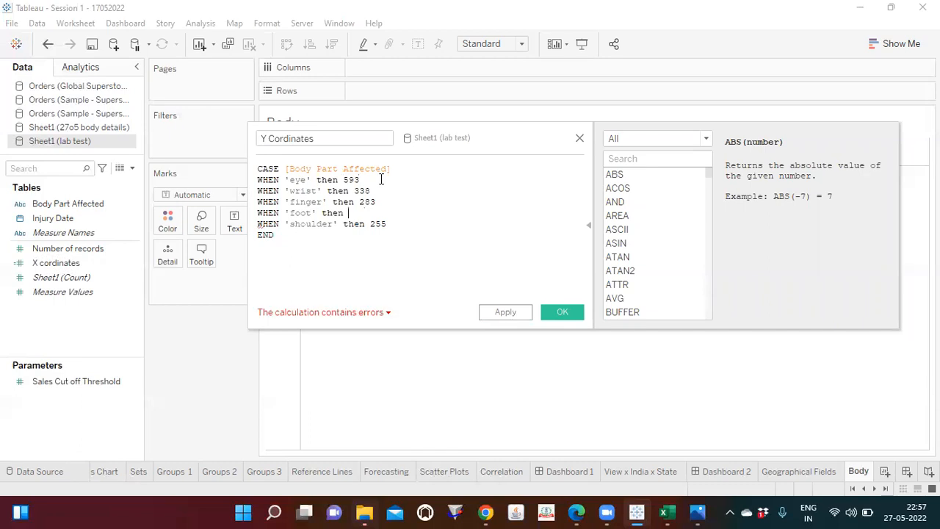
type("17")
- Set the shoulder's y value to 503 and save the Y Cordinates calculated field
key("Down")
key("End")
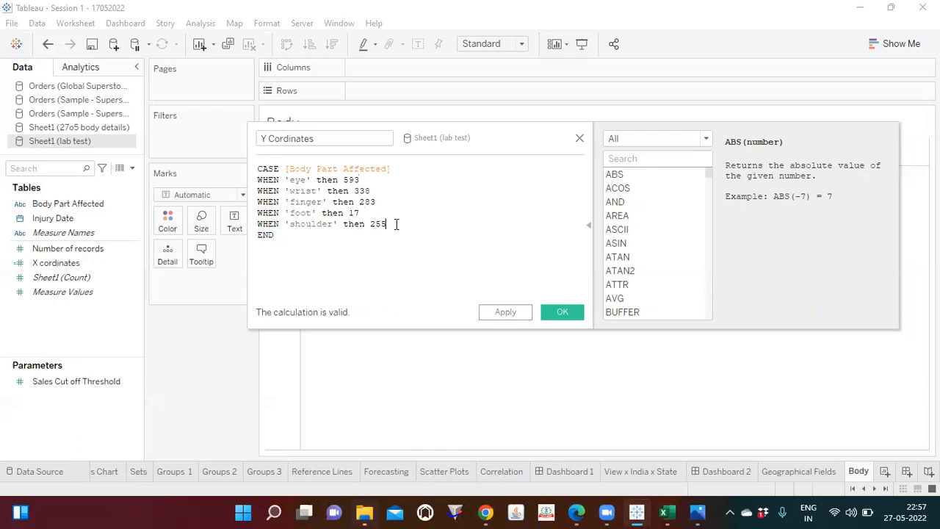
key("Home")
key("BackSpace")
key("BackSpace")
key("ctrl+z")
key("BackSpace")
key("BackSpace")
key("BackSpace")
type("503")
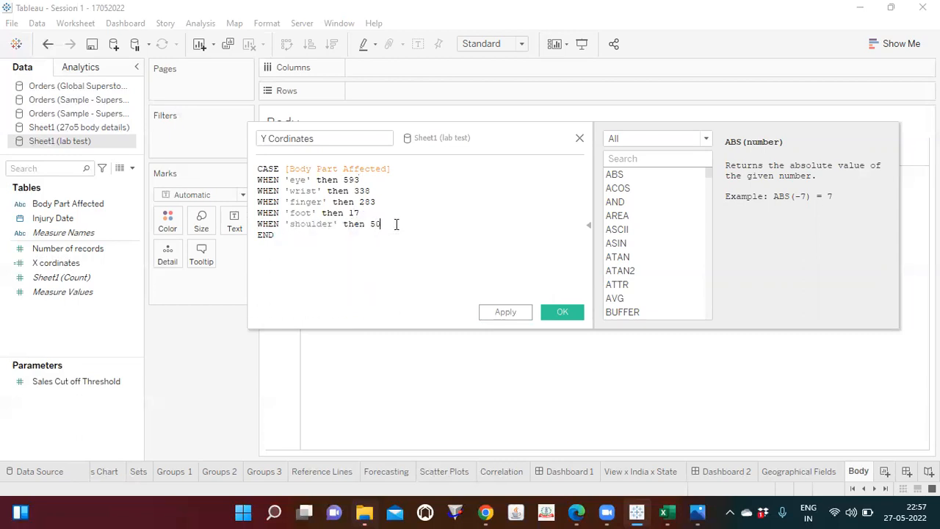
left_click(561, 312)
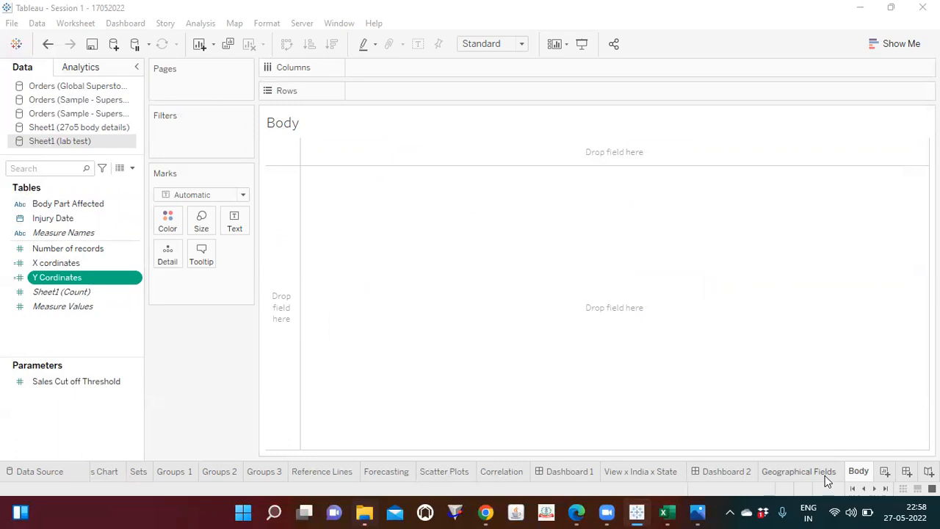
- Add the body picture from the Desktop data folder as a background image for the Sheet1 (lab test) data source
left_click(358, 192)
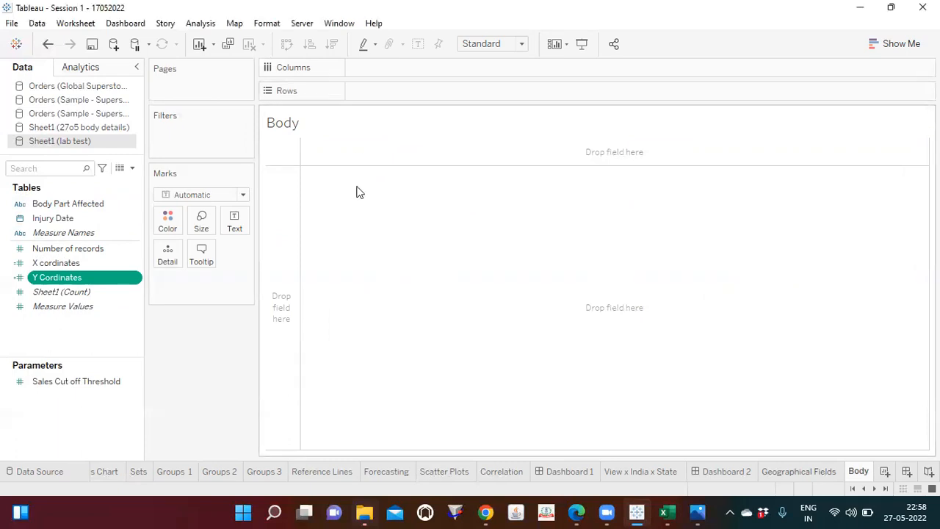
left_click(235, 24)
left_click(235, 24)
left_click(265, 23)
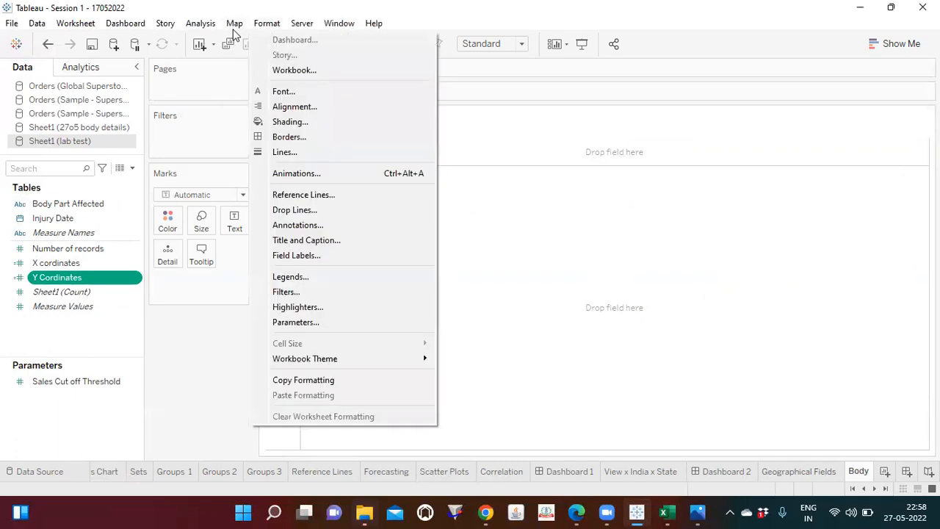
mouse_move(234, 27)
mouse_move(290, 57)
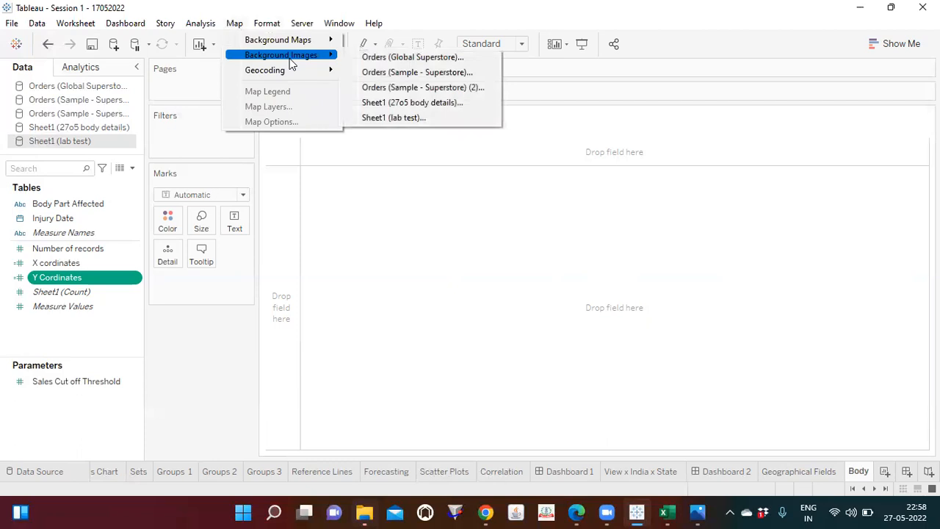
left_click(423, 119)
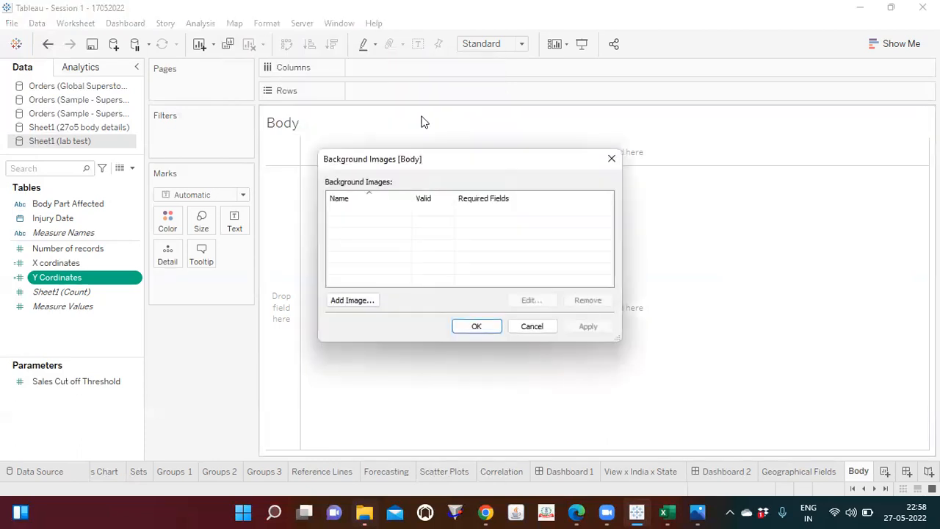
left_click(353, 301)
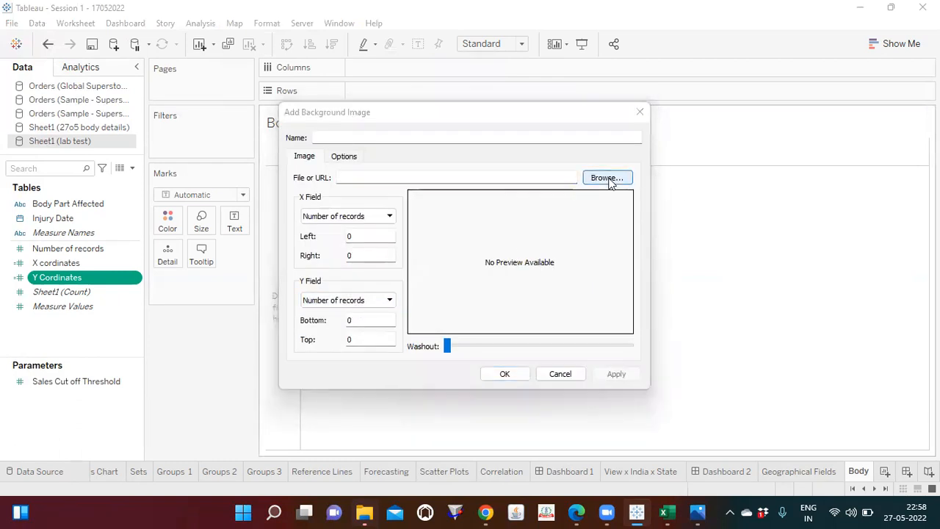
left_click(609, 183)
left_click(690, 246)
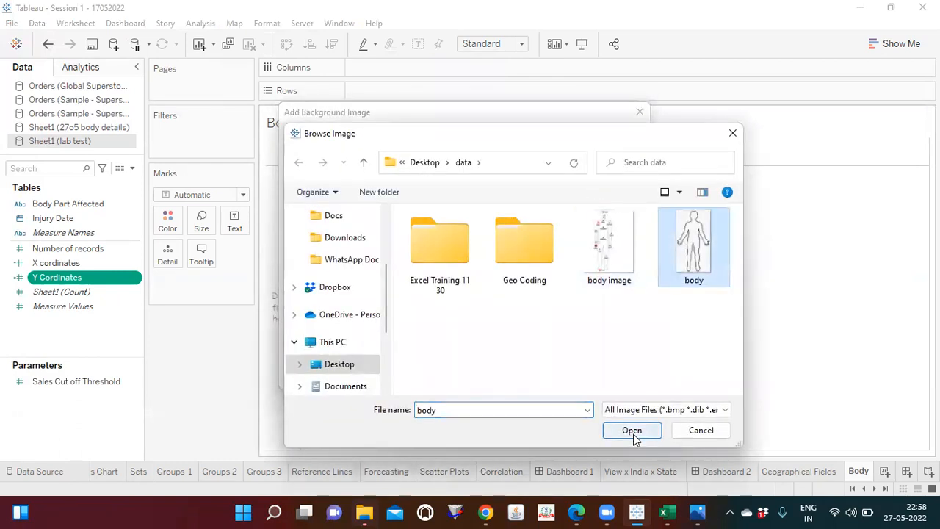
left_click(632, 431)
left_click_drag(478, 115, 438, 43)
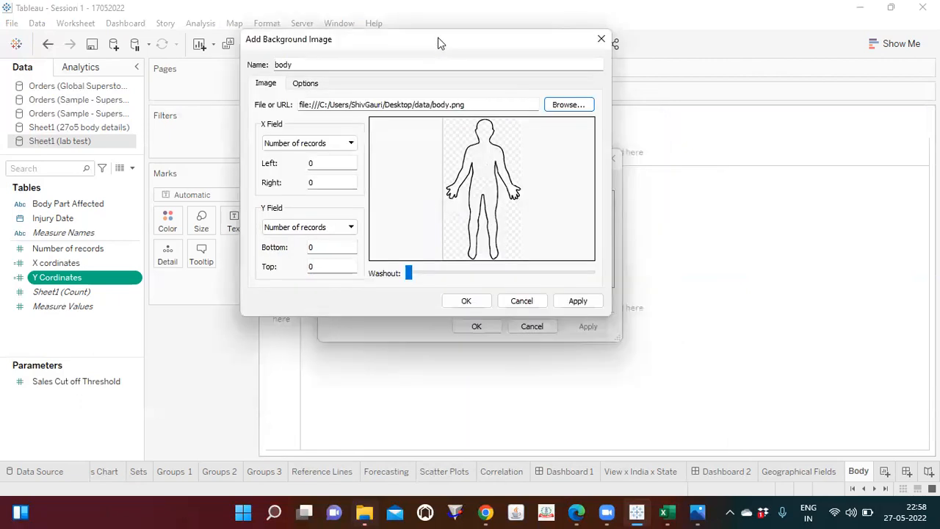
- Assign X cordinates as the background image's X field and Y Cordinates as its Y field
left_click(298, 144)
left_click(282, 175)
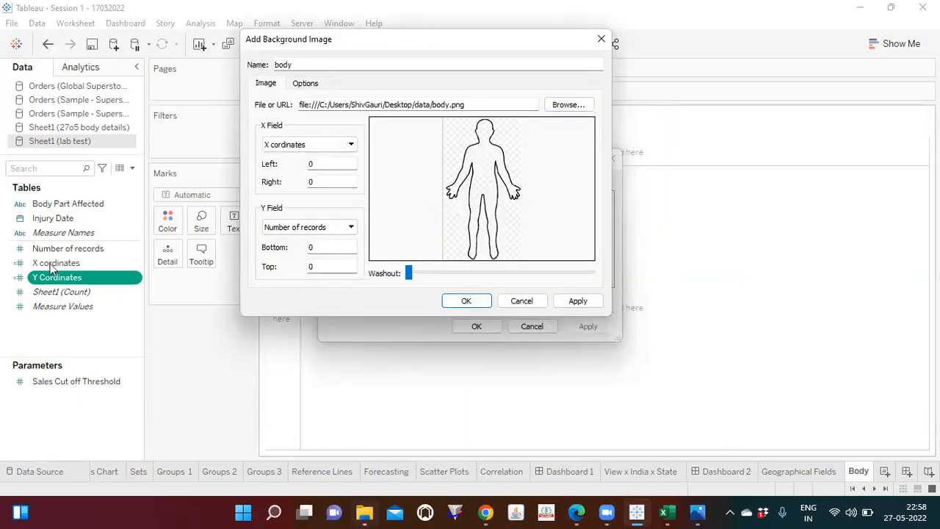
left_click(294, 228)
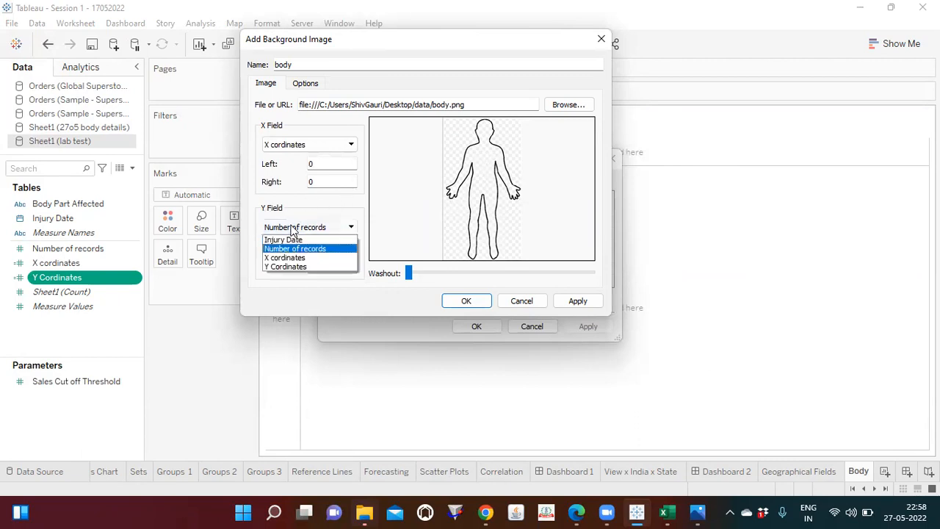
left_click(286, 267)
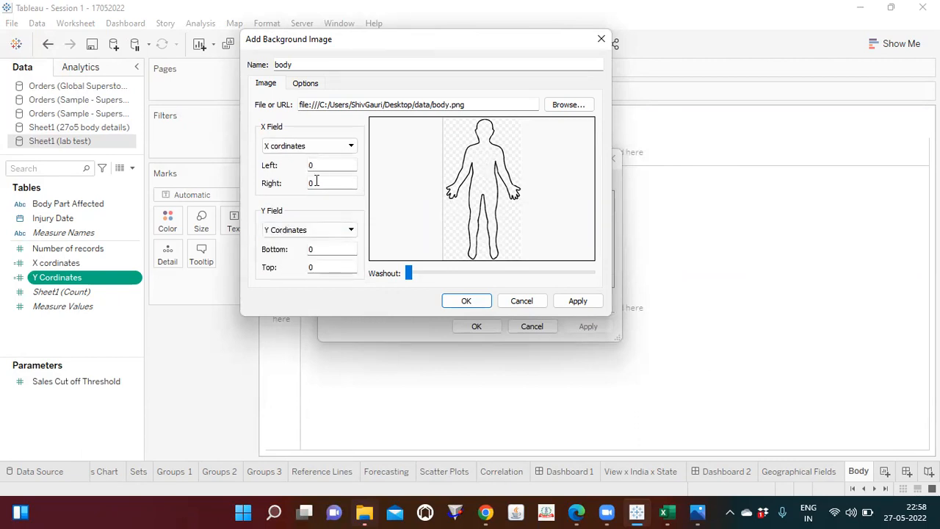
- Set the image's right limit to 360 and top limit to 649, and accept the background image settings
key("BackSpace")
type("360")
left_click(325, 267)
key("BackSpace")
type("649")
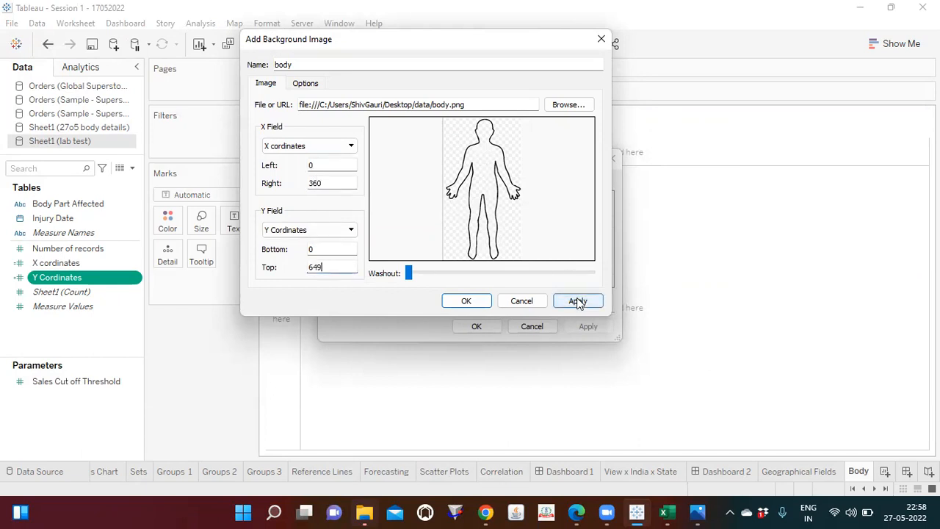
left_click(578, 301)
left_click(468, 301)
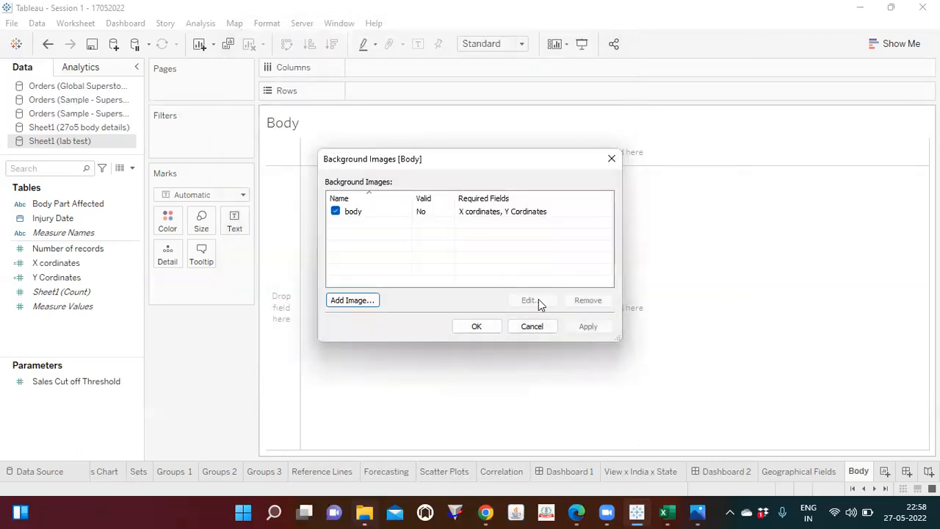
left_click_drag(445, 161, 366, 65)
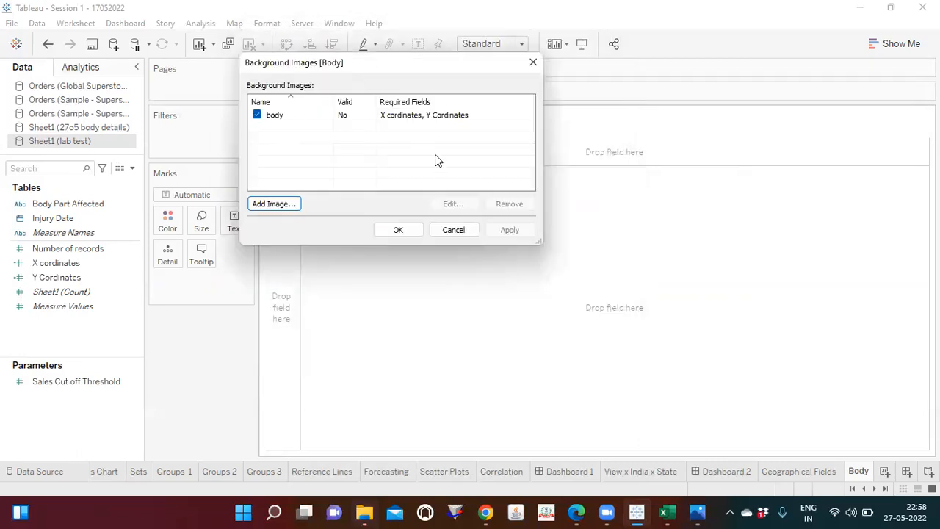
left_click(396, 232)
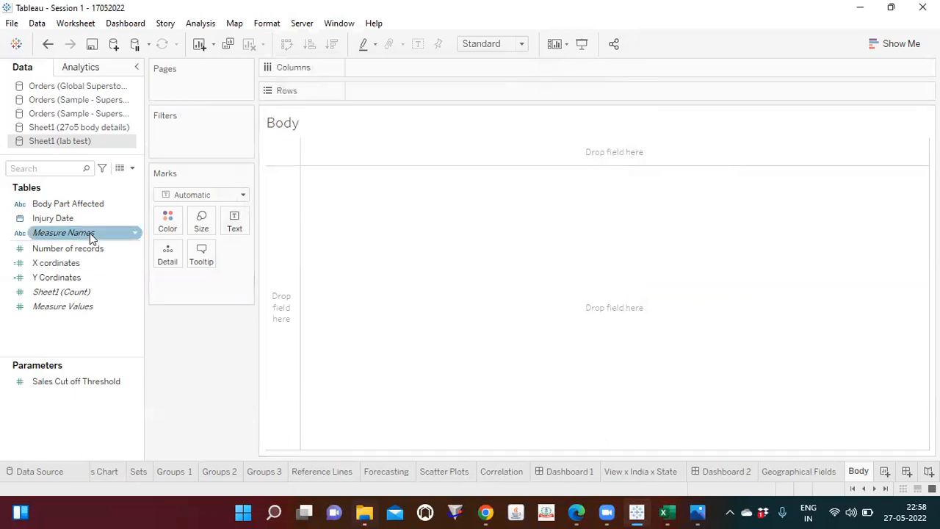
- Plot X cordinates on the columns against Y Cordinates on the rows of the Body sheet
left_click_drag(55, 263, 384, 69)
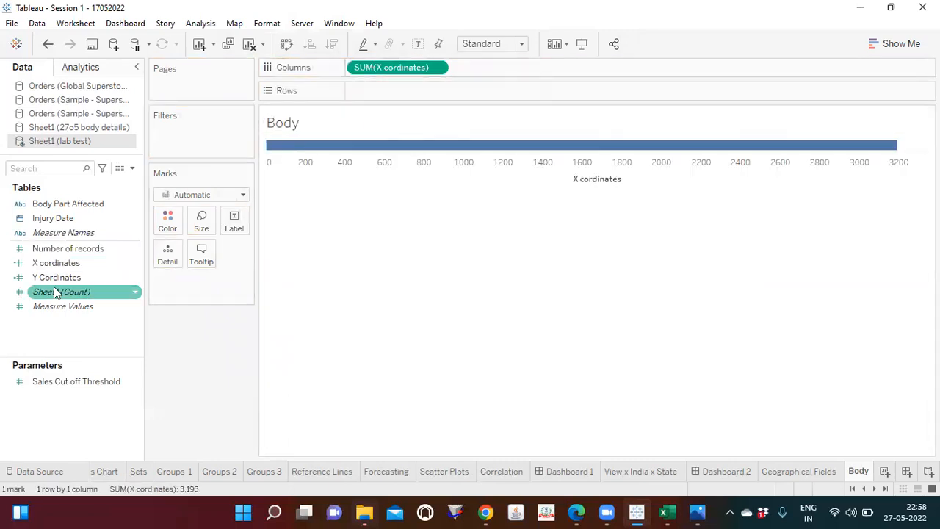
left_click_drag(53, 277, 373, 85)
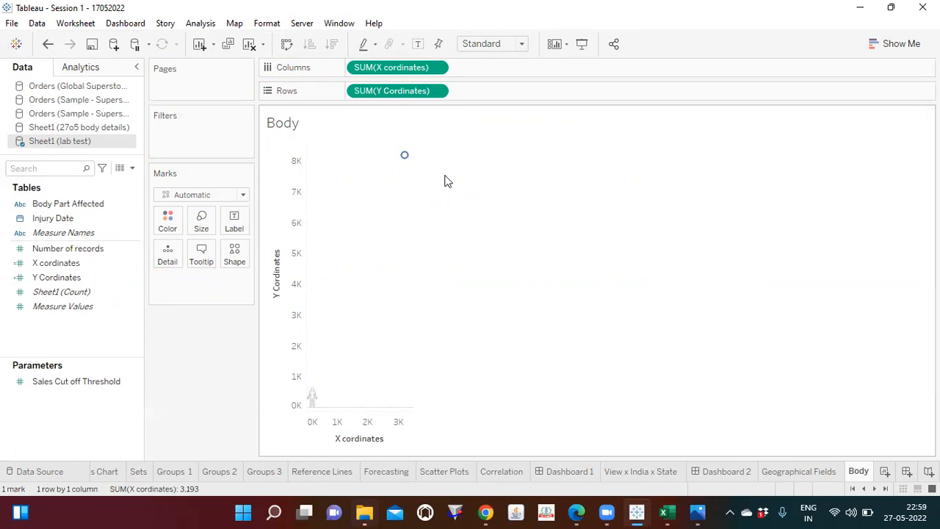
mouse_move(405, 158)
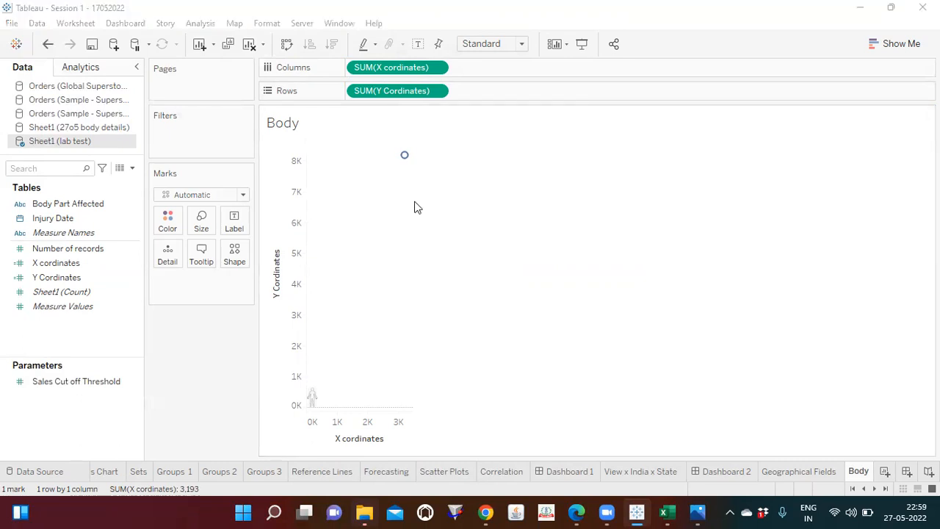
- Disaggregate the measures and fit the Body sheet to Entire View
left_click(208, 27)
left_click(235, 56)
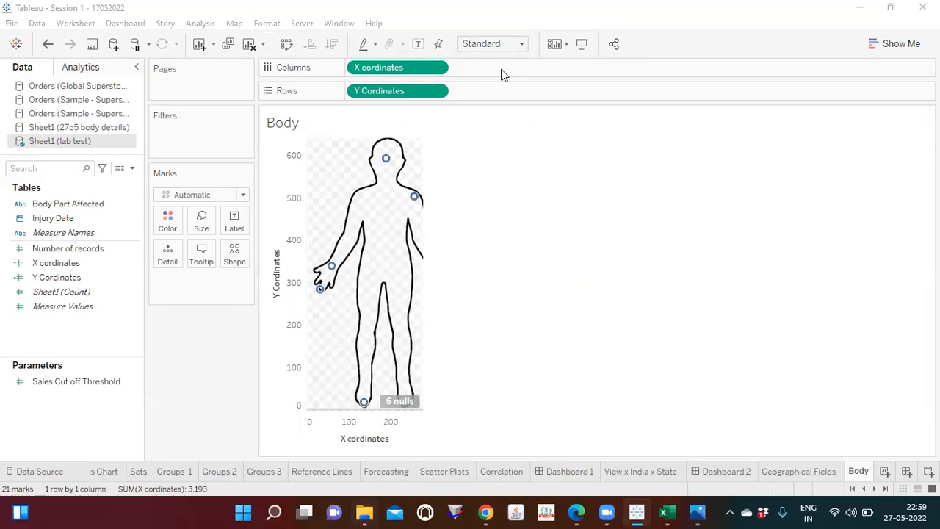
left_click(522, 44)
left_click(494, 93)
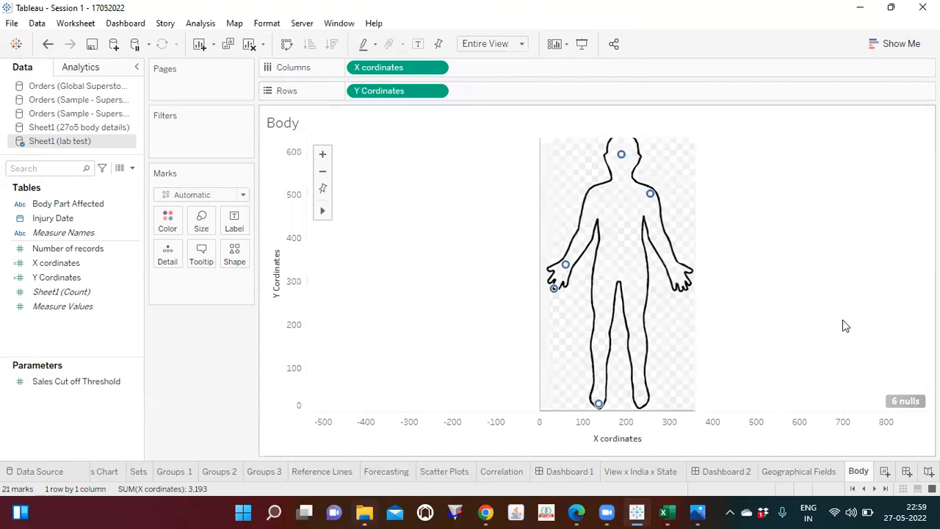
- Color the marks by Body Part Affected and size them by Number of records
left_click(82, 205)
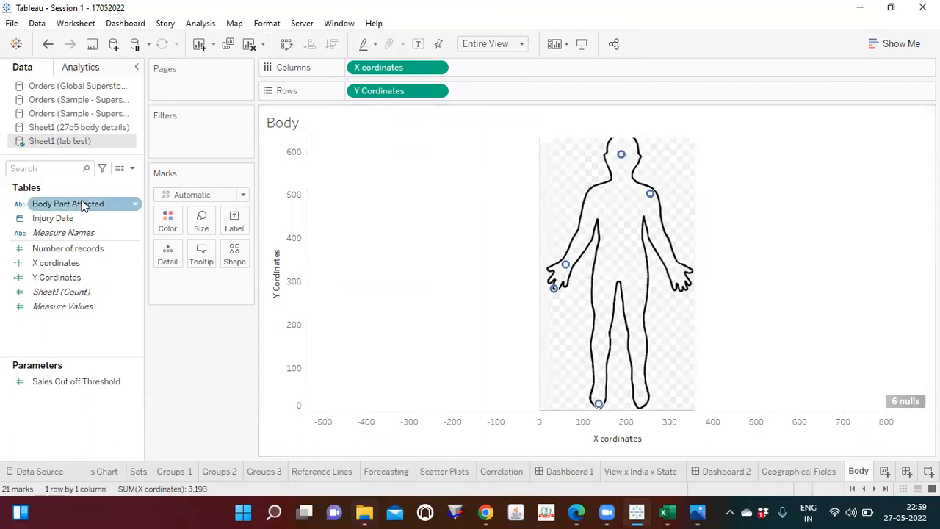
left_click_drag(83, 205, 174, 224)
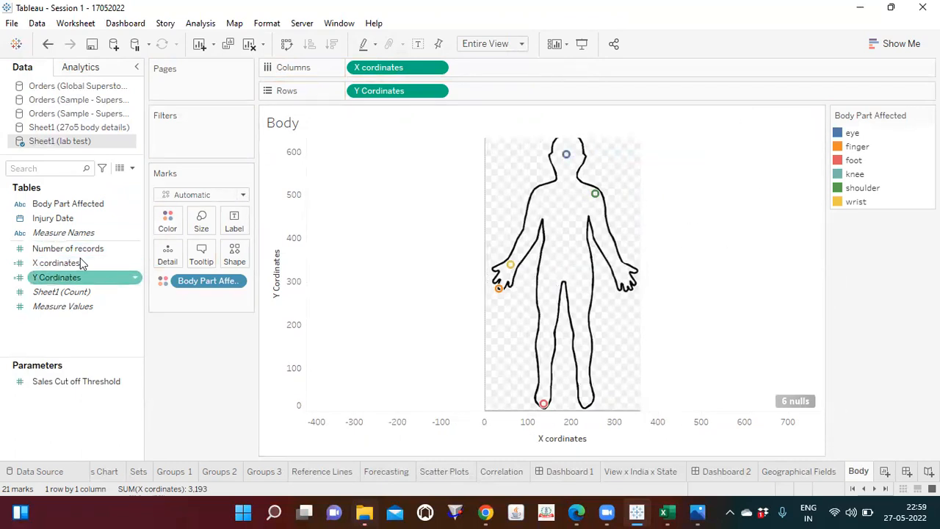
left_click_drag(93, 248, 208, 225)
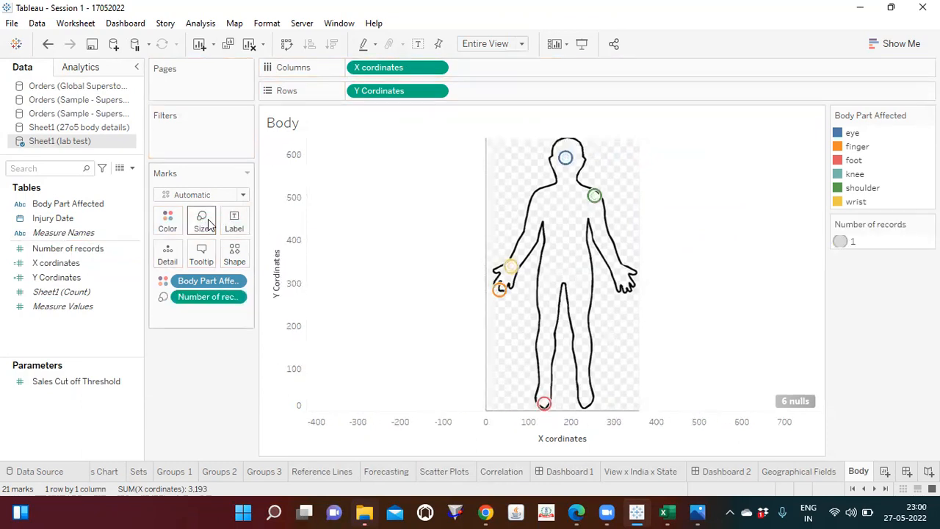